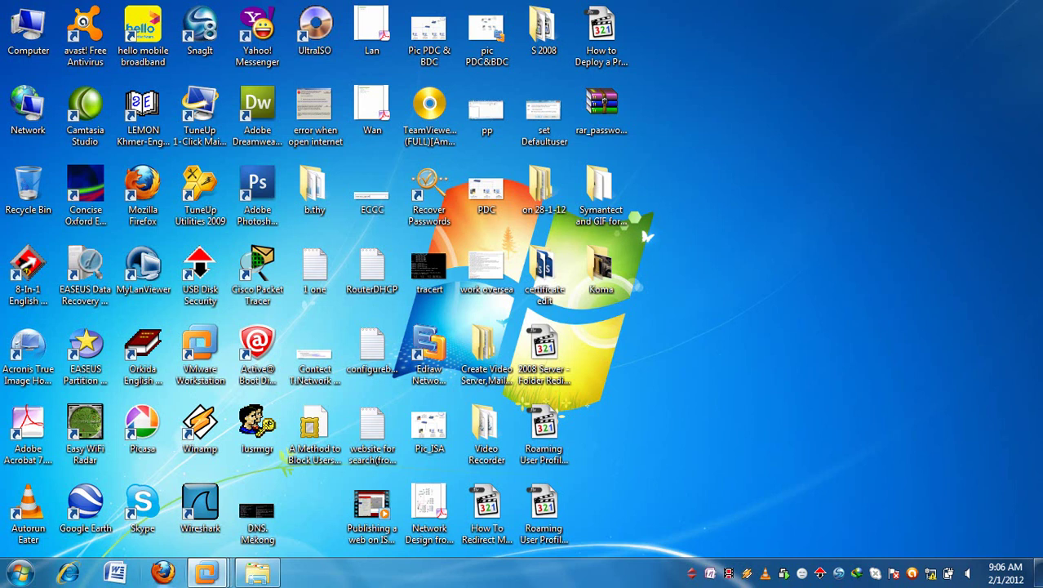
# - Bring the Windows 7 virtual machine forward from the taskbar preview and make it full-screen
pyautogui.moveTo(206, 574)
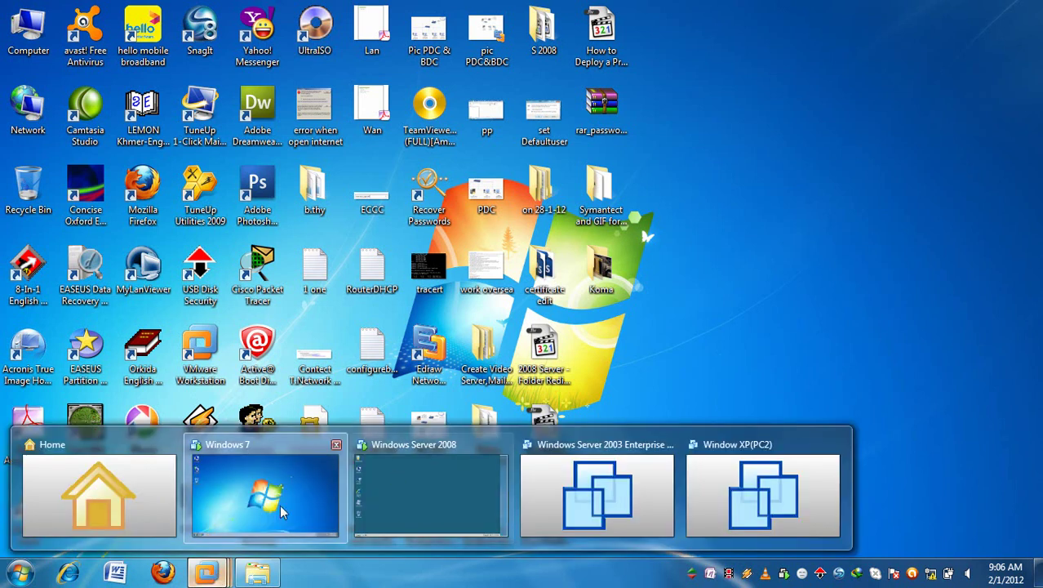
pyautogui.click(279, 504)
pyautogui.hotkey('ctrl', 'alt', 'Return')
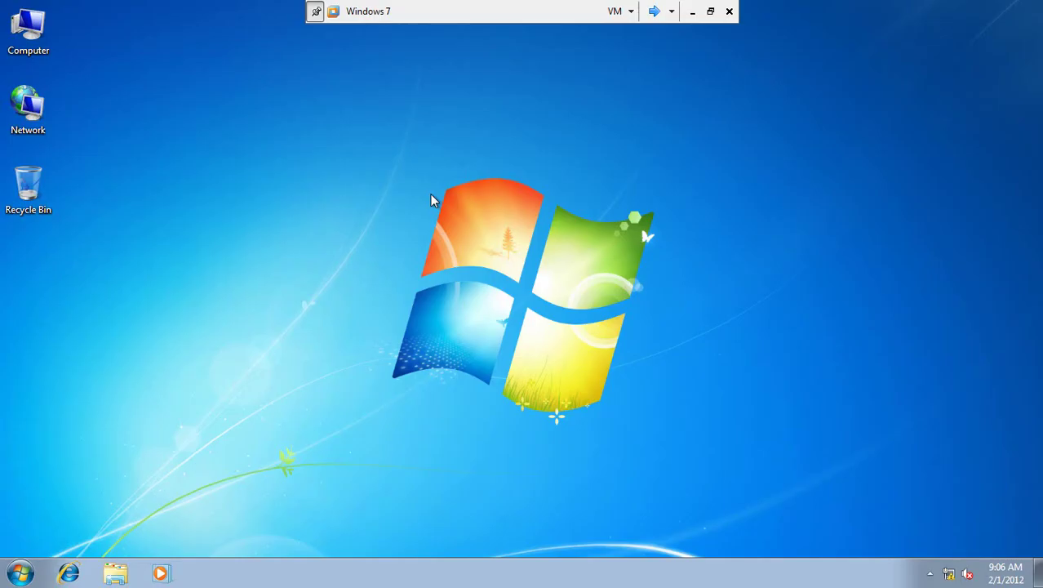
pyautogui.rightClick(31, 33)
pyautogui.click(86, 293)
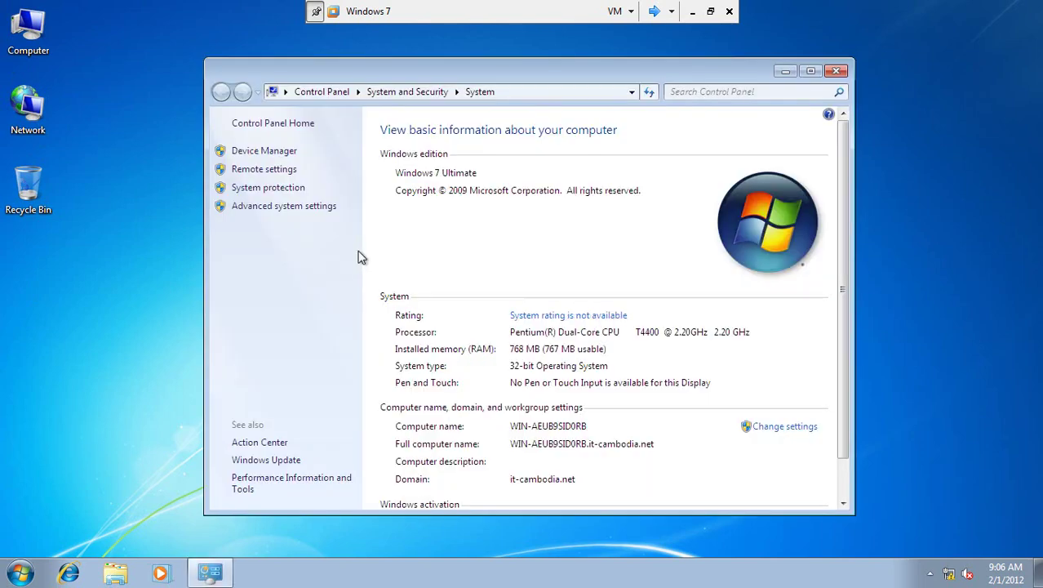
pyautogui.click(796, 435)
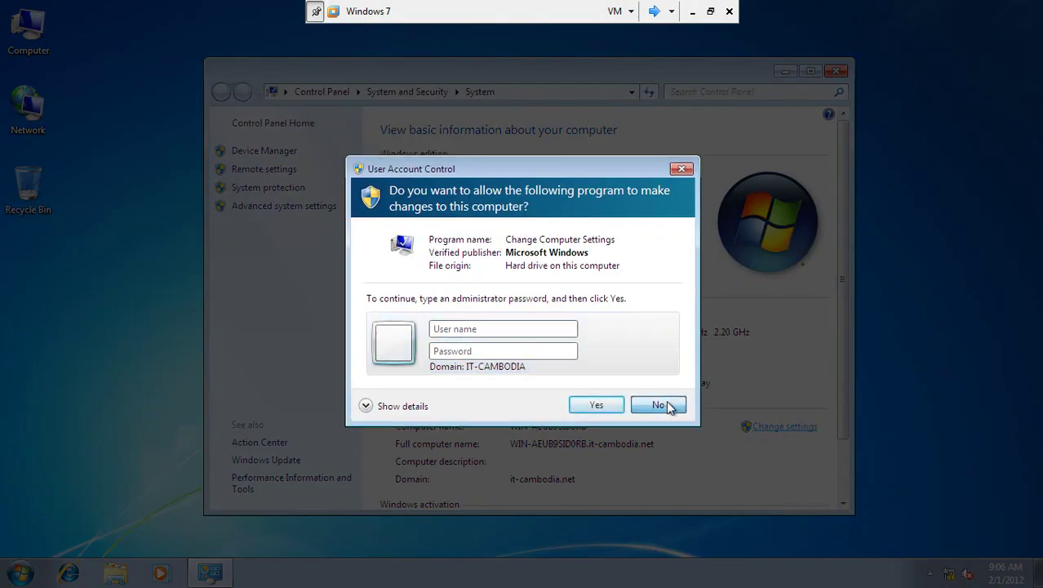
pyautogui.click(661, 405)
pyautogui.click(836, 72)
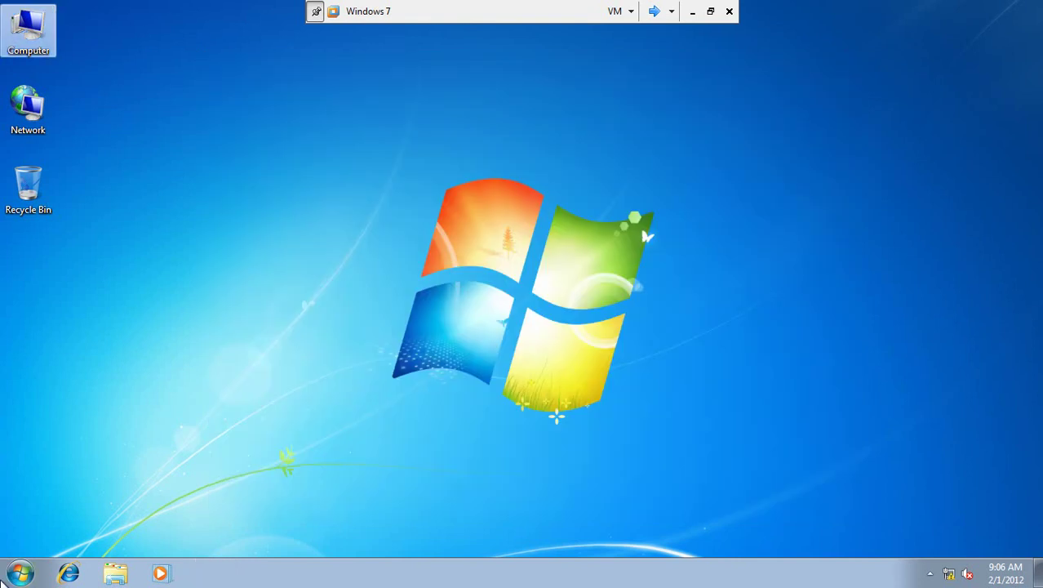
# - Log off the current Windows 7 user through the Start menu's Shut down options
pyautogui.click(21, 573)
pyautogui.moveTo(270, 534)
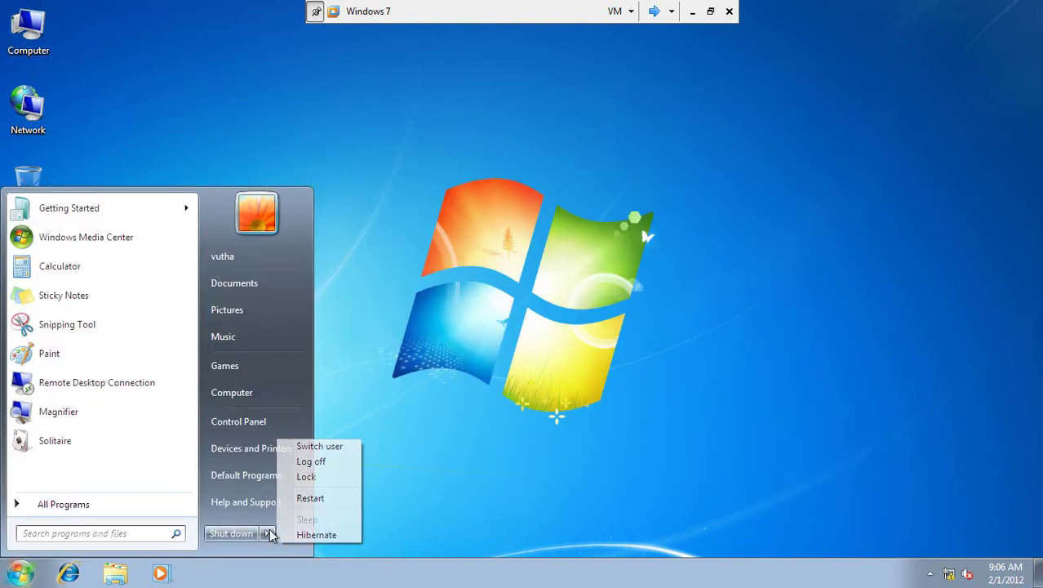
pyautogui.click(305, 462)
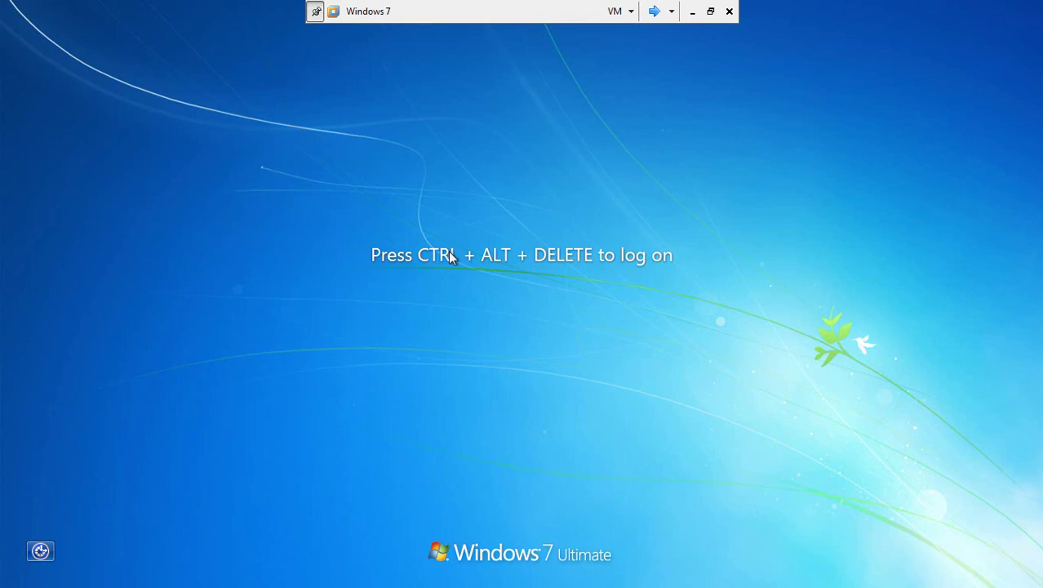
# - Press Ctrl+Alt+Delete and choose Switch User, then Other User
pyautogui.hotkey('ctrl', 'alt', 'Delete')
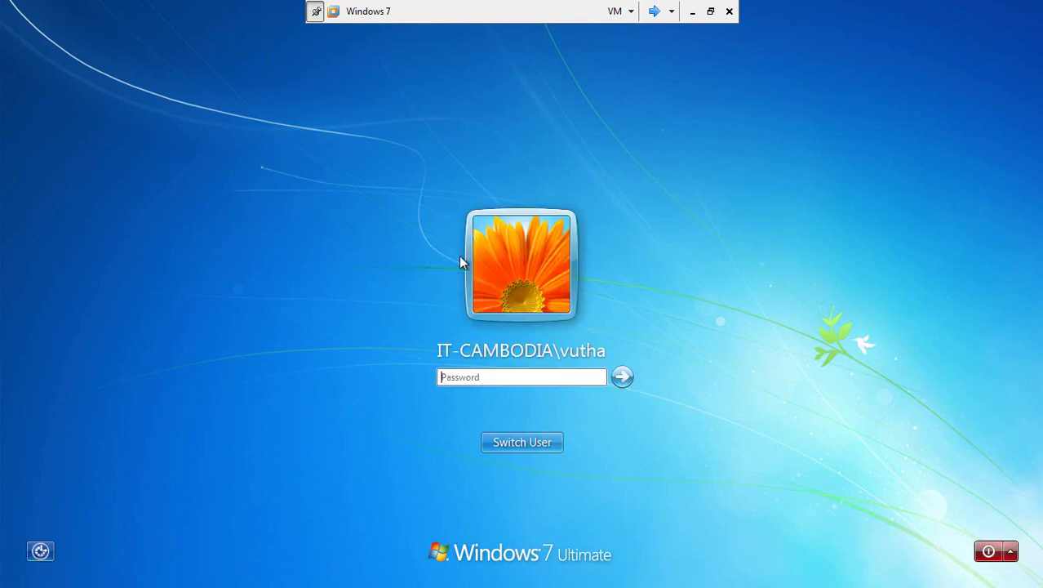
pyautogui.click(549, 449)
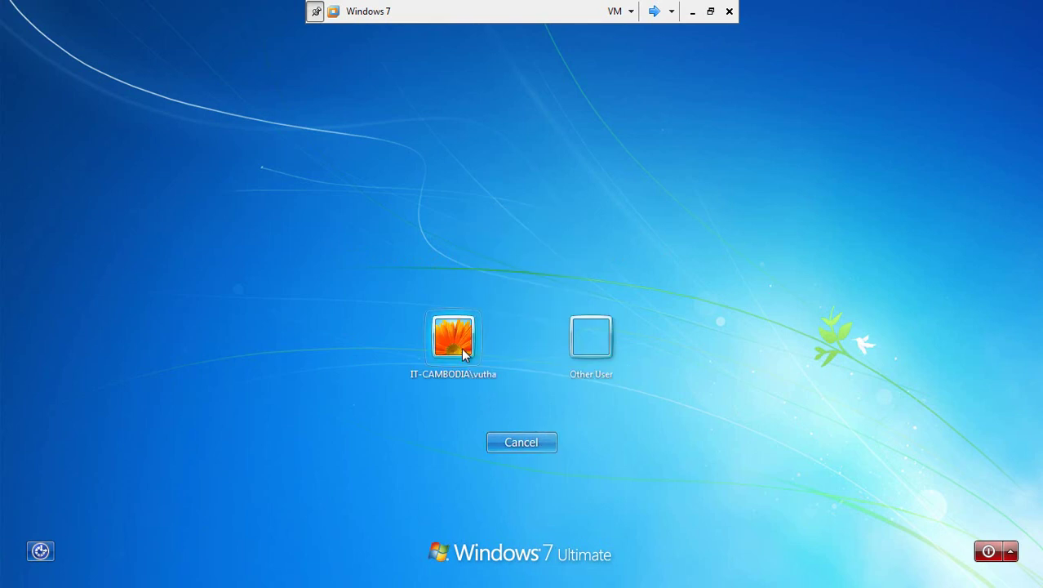
pyautogui.click(580, 343)
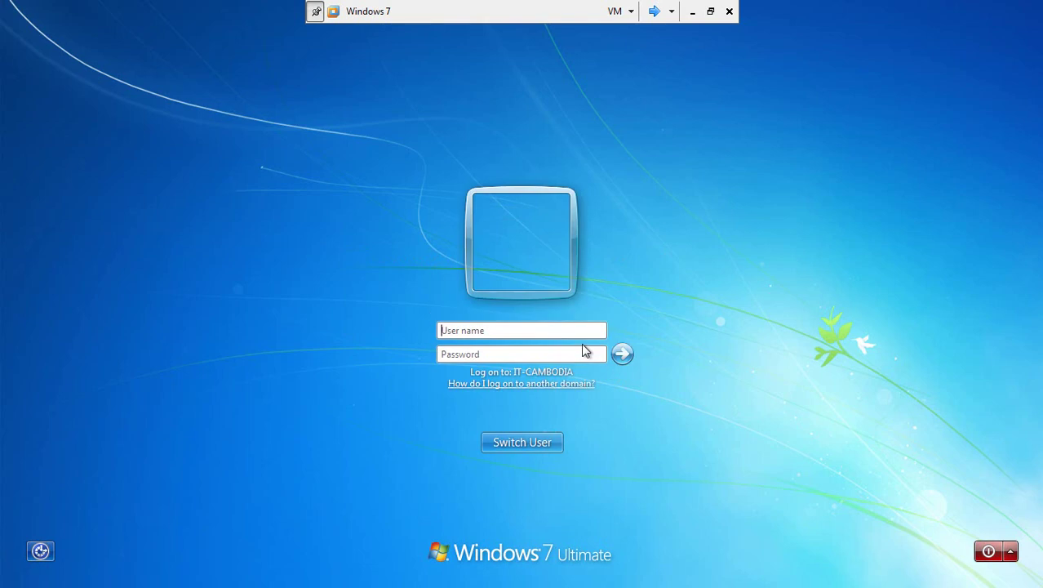
# - Open the 'How do I log on to another domain?' help, close it, and reopen it
pyautogui.click(559, 384)
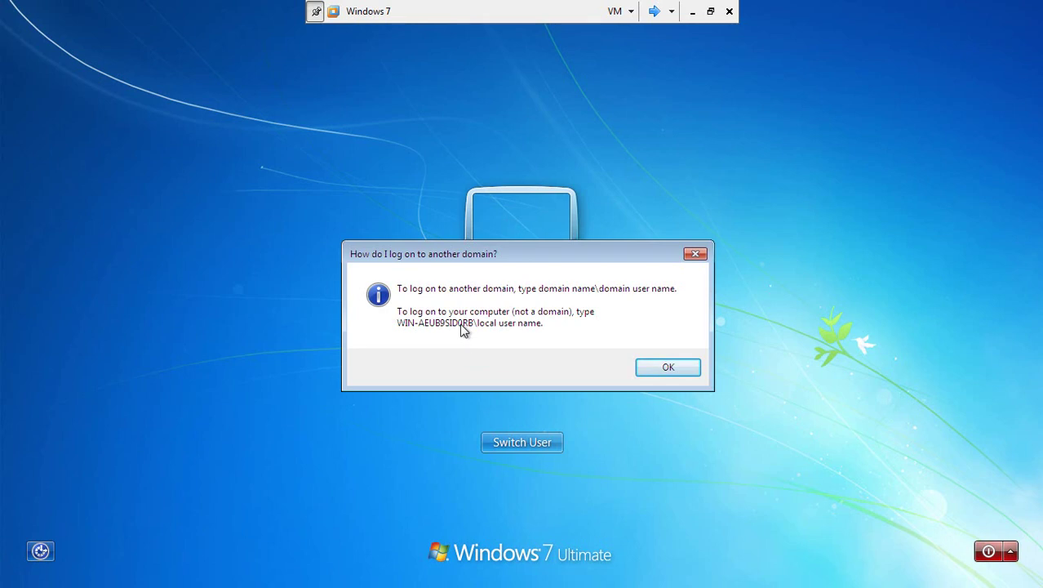
pyautogui.click(676, 373)
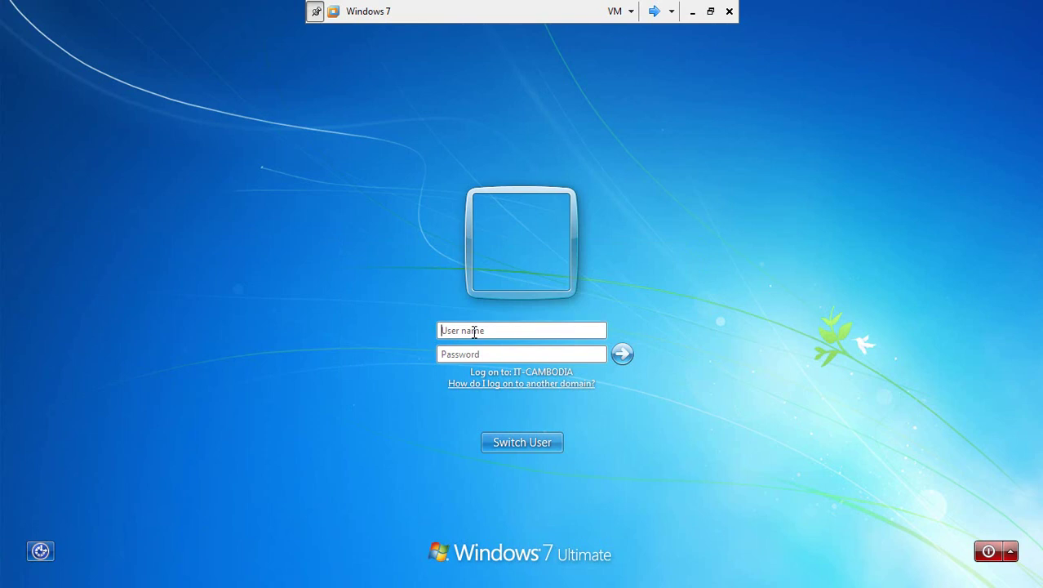
pyautogui.click(531, 383)
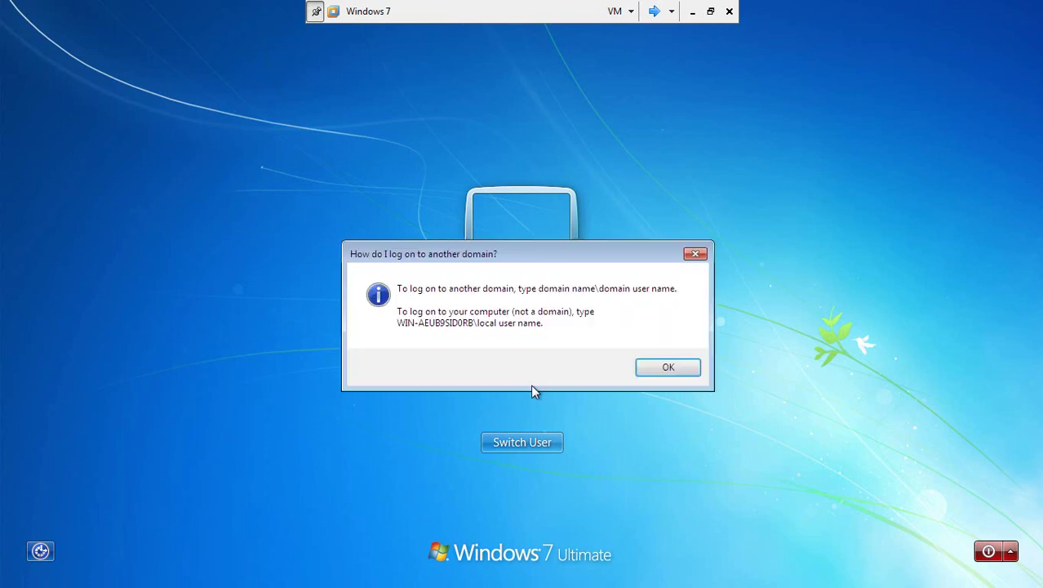
# - Type the computer name's first part 'WIN-AEU' in User name, checking it against the help
pyautogui.click(653, 369)
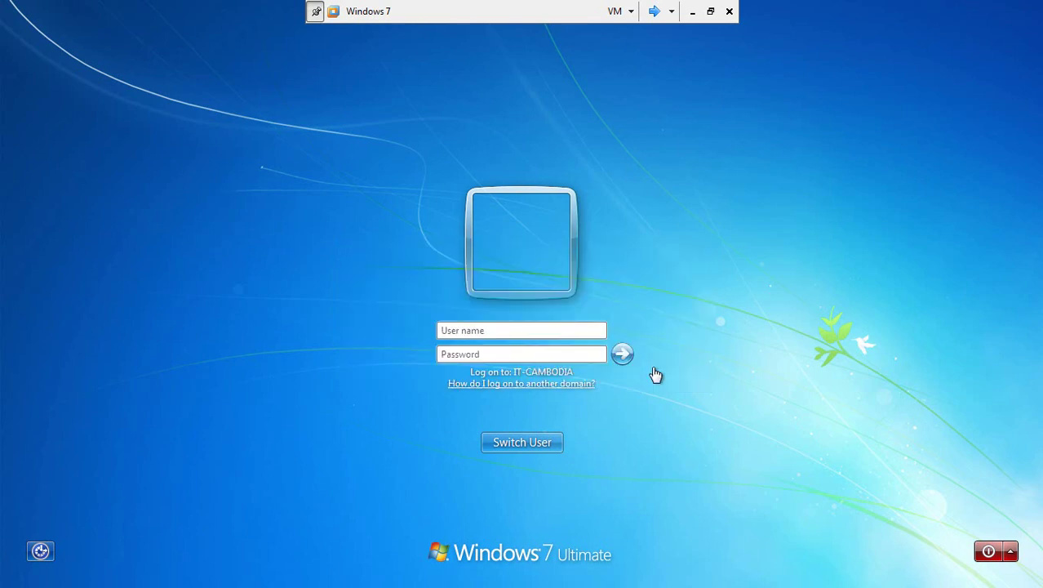
pyautogui.write('WIN-')
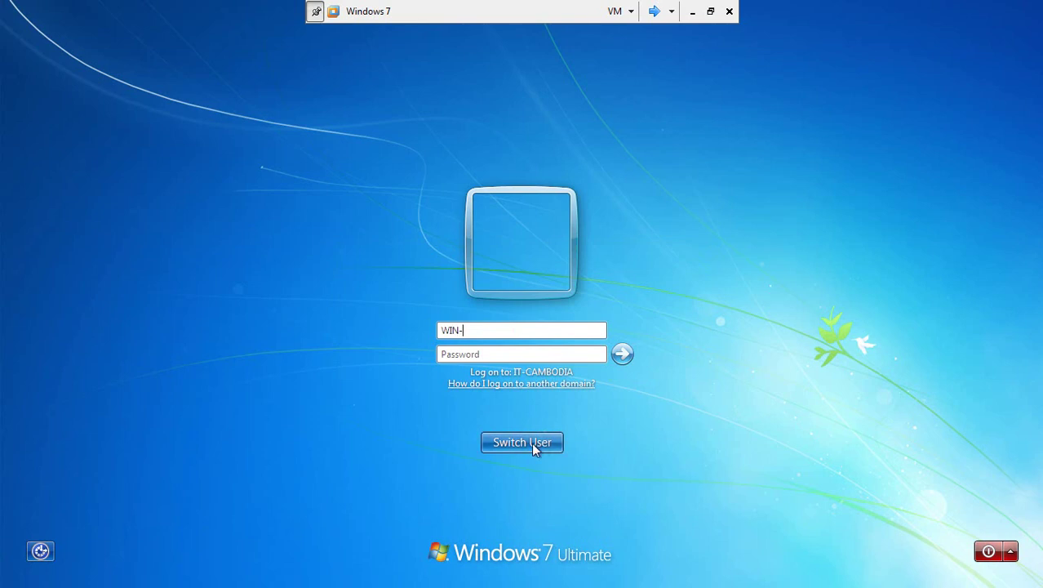
pyautogui.click(537, 381)
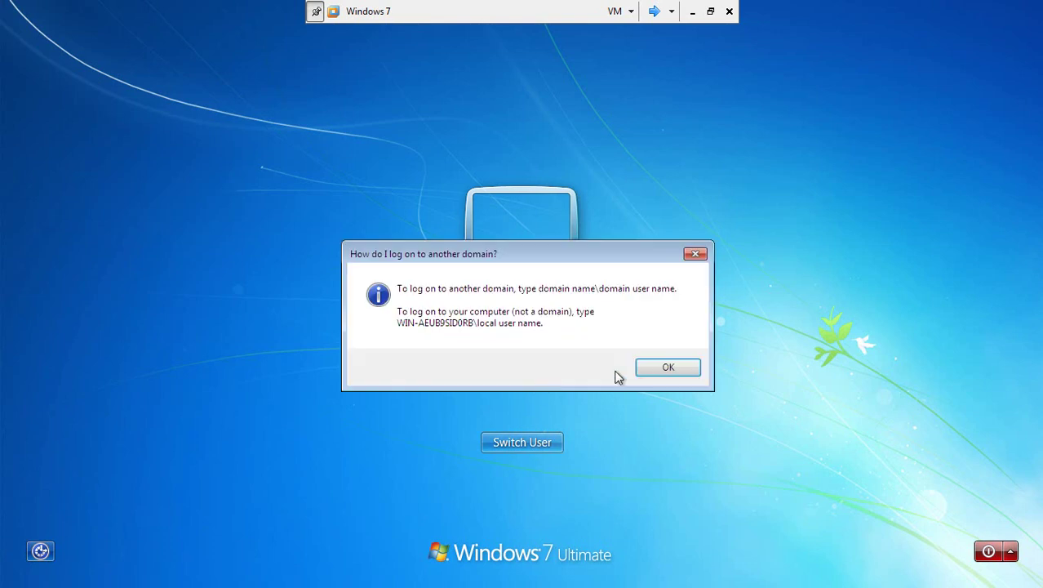
pyautogui.click(653, 369)
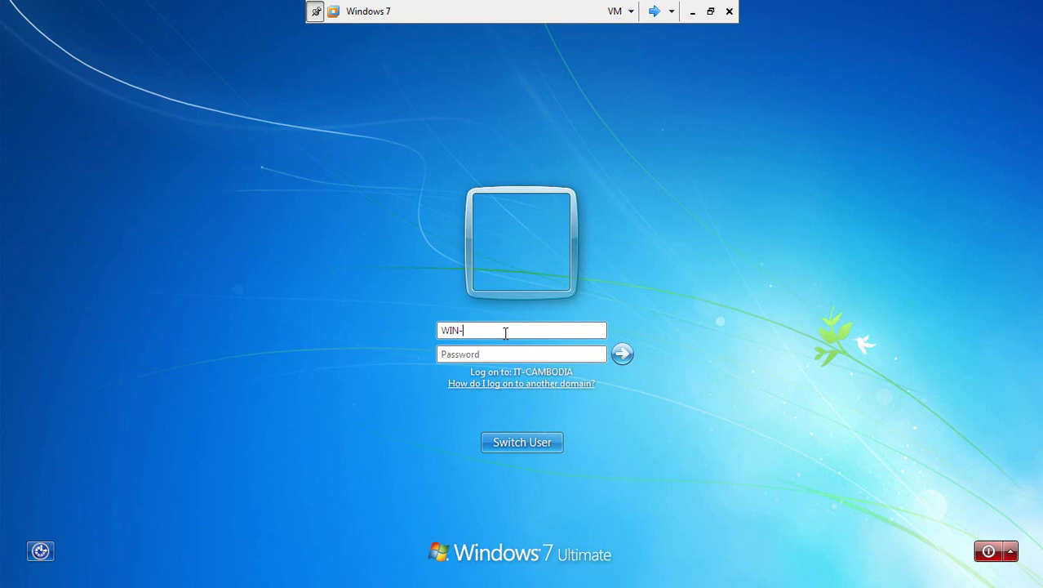
pyautogui.write('AEU')
pyautogui.click(537, 383)
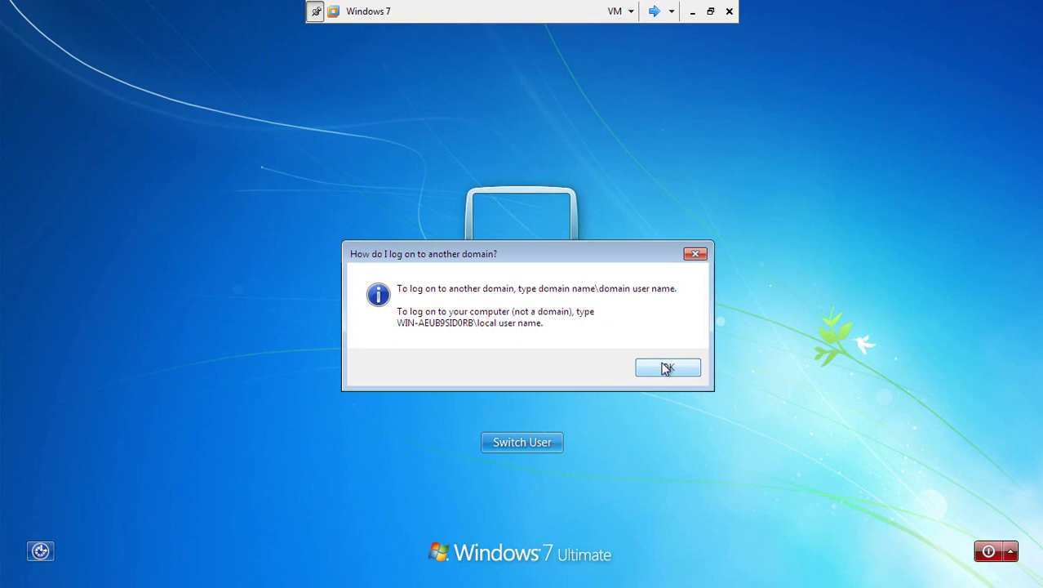
pyautogui.click(666, 368)
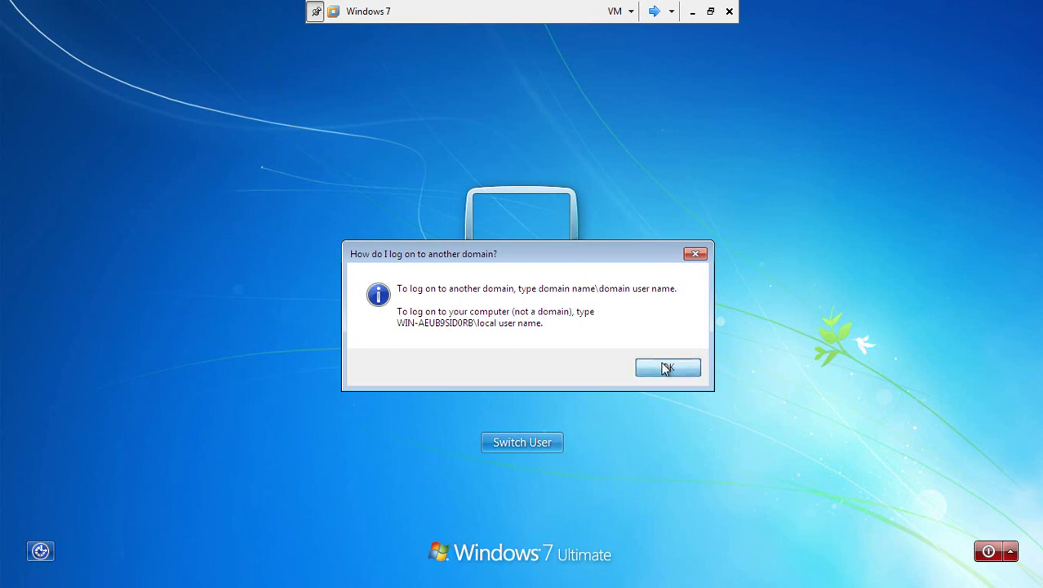
# - Finish the name as 'WIN-AEUB9SID0', replacing the mistyped O with 0, checking the help
pyautogui.write('B9S')
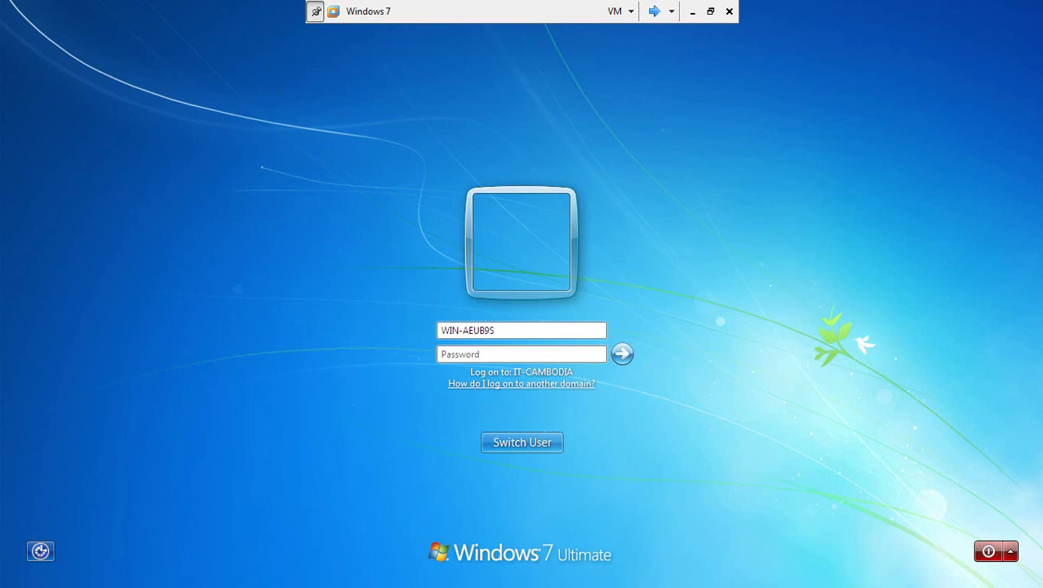
pyautogui.write('IDO')
pyautogui.press('BackSpace')
pyautogui.click(539, 384)
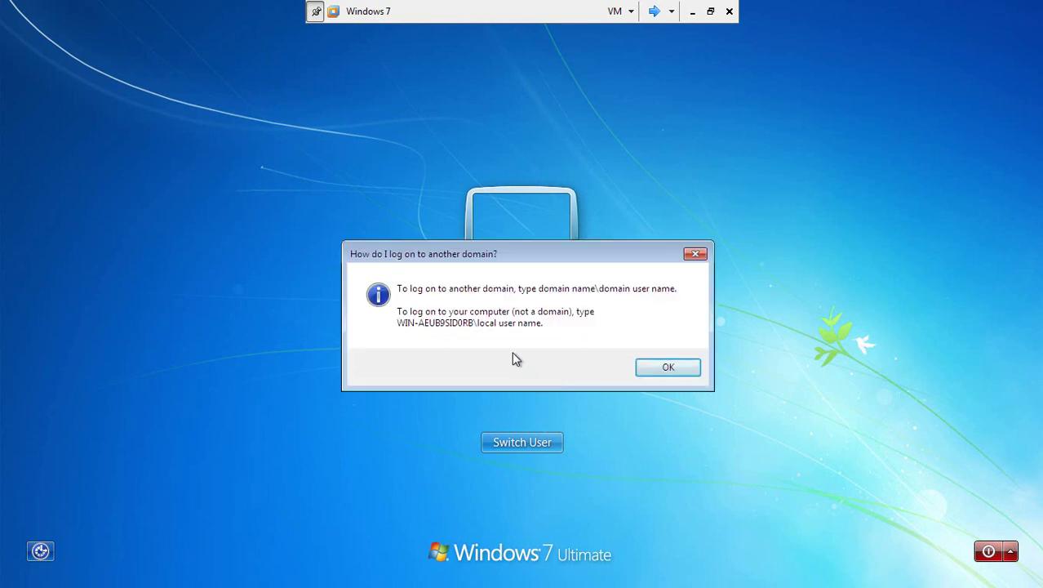
pyautogui.click(667, 366)
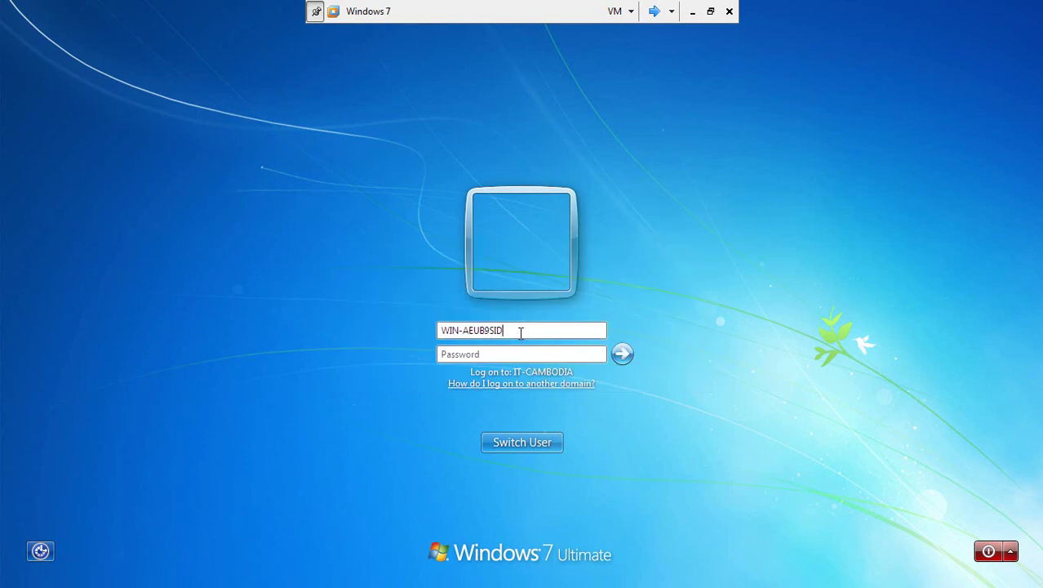
pyautogui.write('0')
pyautogui.click(538, 382)
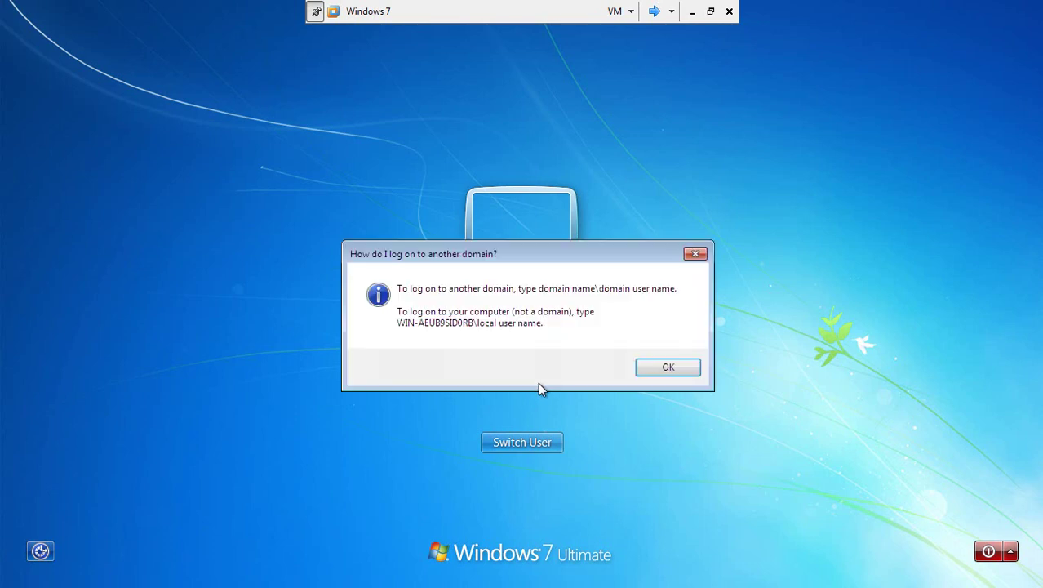
pyautogui.click(660, 368)
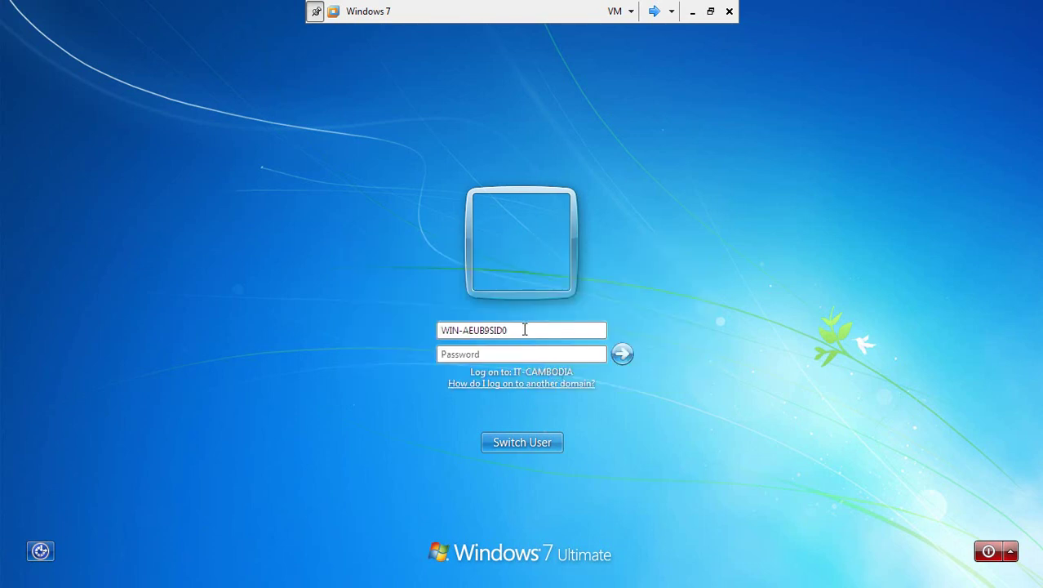
# - Try logging on as RB\administrator and dismiss the 'account disabled' error
pyautogui.write('RB\\a')
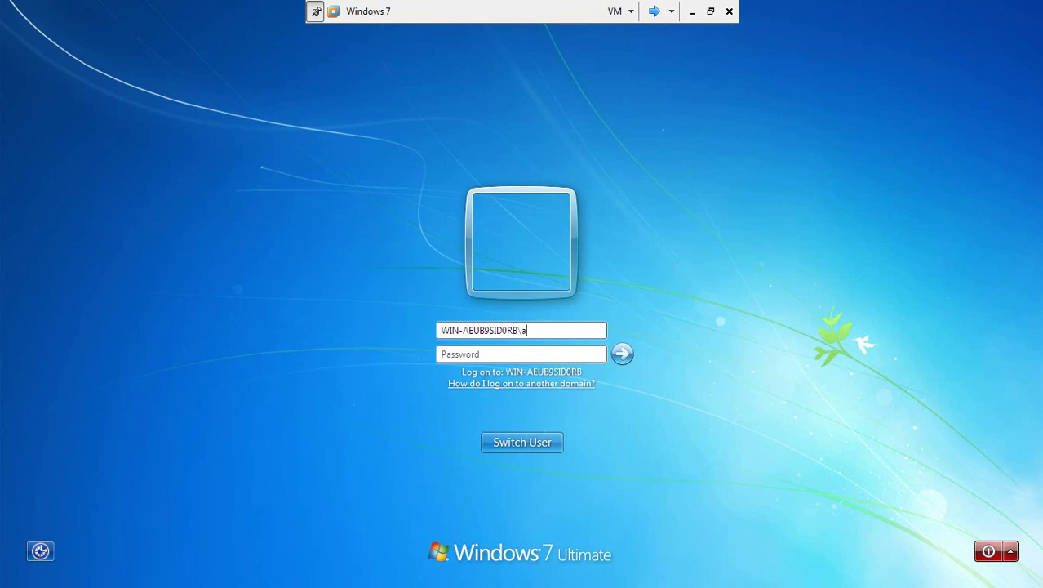
pyautogui.write('dministrator')
pyautogui.press('Return')
pyautogui.click(543, 442)
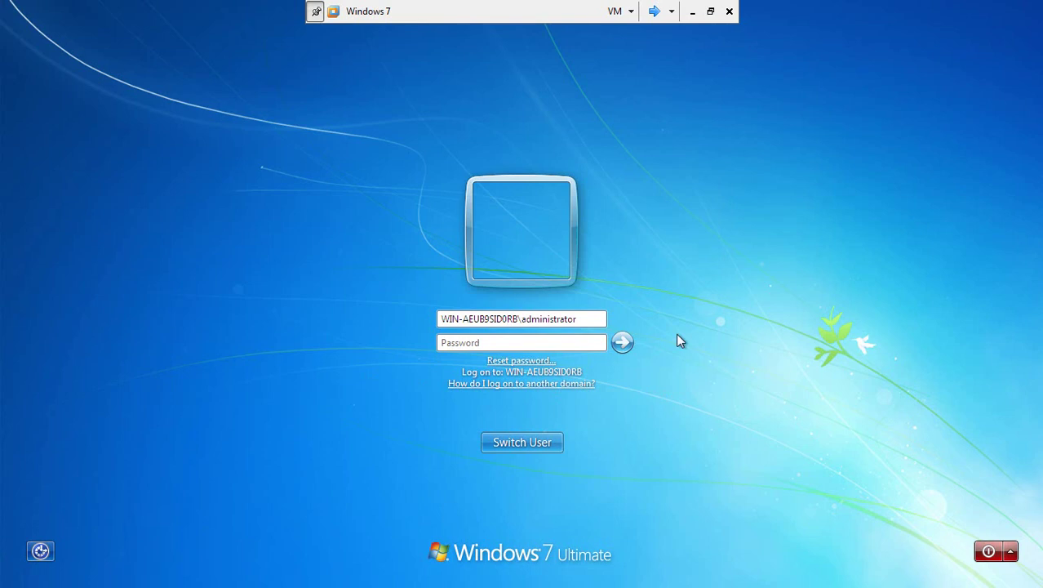
# - Change the computer name's trailing 0 to o and retry the administrator logon
pyautogui.press('BackSpace')
pyautogui.write('o')
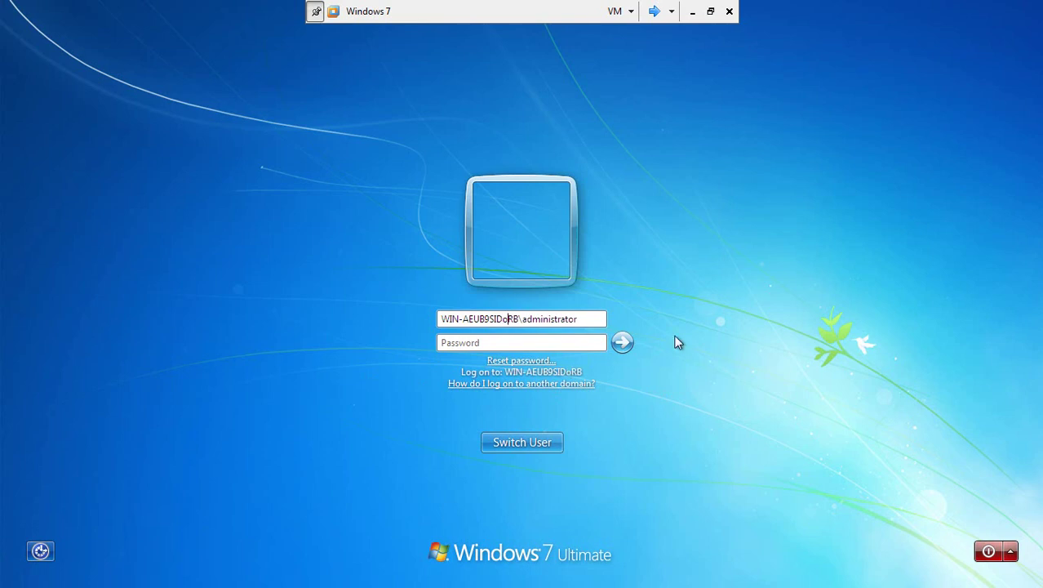
pyautogui.click(586, 320)
pyautogui.press('Return')
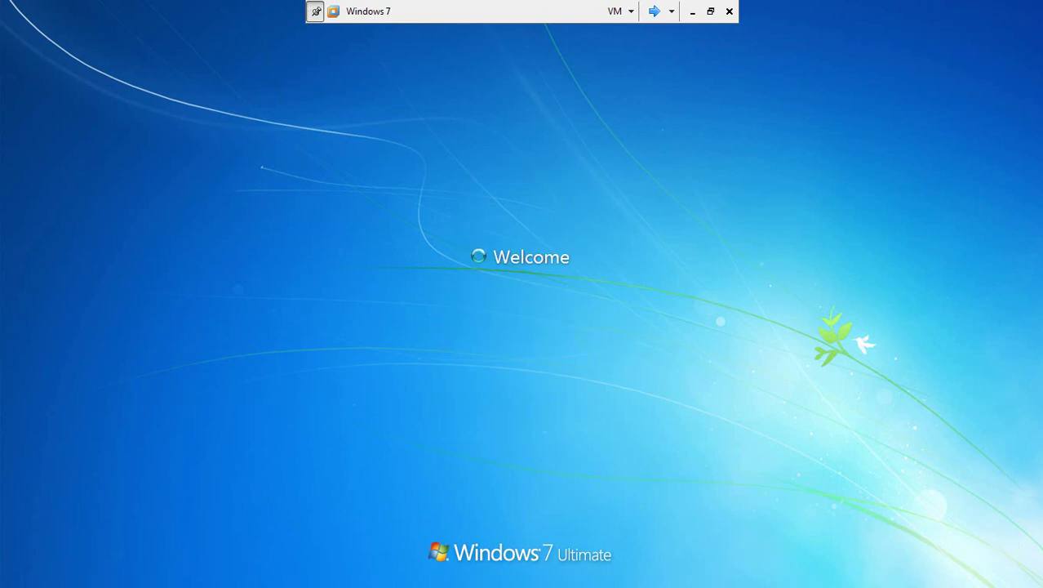
# - Replace the account name with 'user' and submit the logon
pyautogui.click(534, 443)
pyautogui.click(583, 319)
pyautogui.press('BackSpace')
pyautogui.press('BackSpace')
pyautogui.press('BackSpace')
pyautogui.press('BackSpace')
pyautogui.press('BackSpace')
pyautogui.press('BackSpace')
pyautogui.press('BackSpace')
pyautogui.press('BackSpace')
pyautogui.press('BackSpace')
pyautogui.press('BackSpace')
pyautogui.press('BackSpace')
pyautogui.press('BackSpace')
pyautogui.press('BackSpace')
pyautogui.write('user')
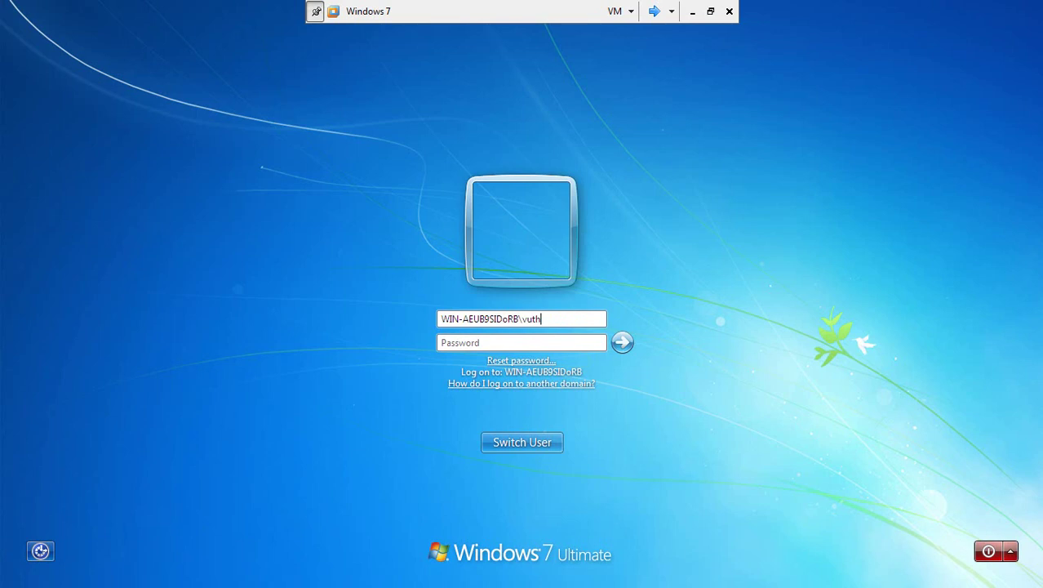
pyautogui.press('Return')
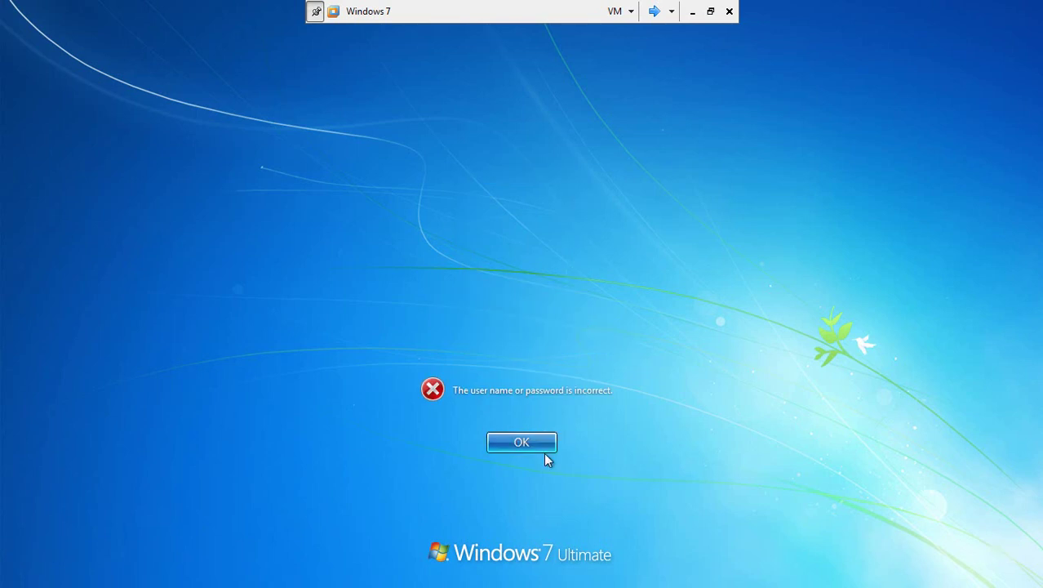
# - Dismiss the incorrect password error, restore the computer name's 0, and log on
pyautogui.click(543, 453)
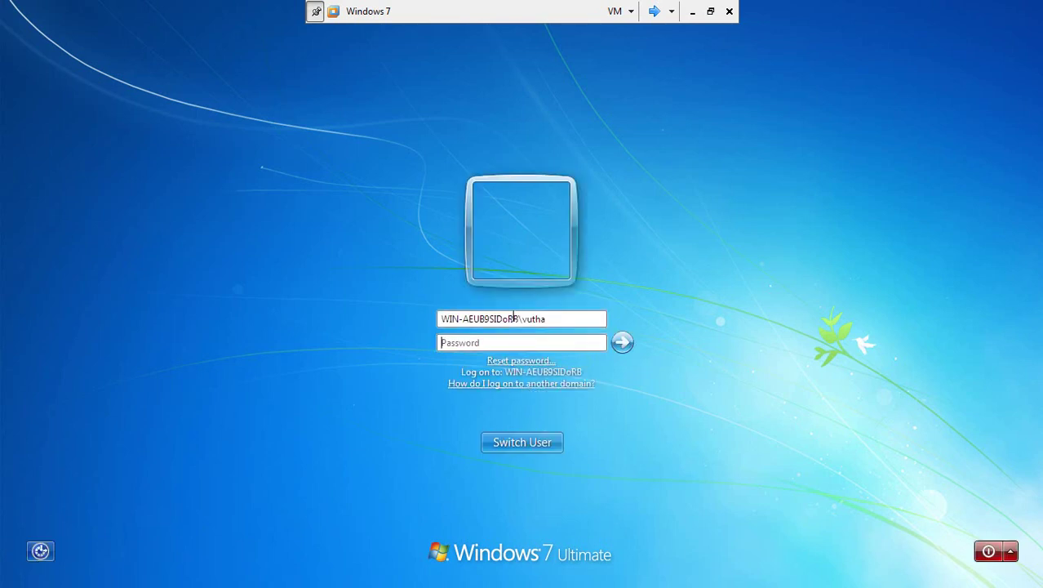
pyautogui.press('BackSpace')
pyautogui.write(')')
pyautogui.press('BackSpace')
pyautogui.write('0')
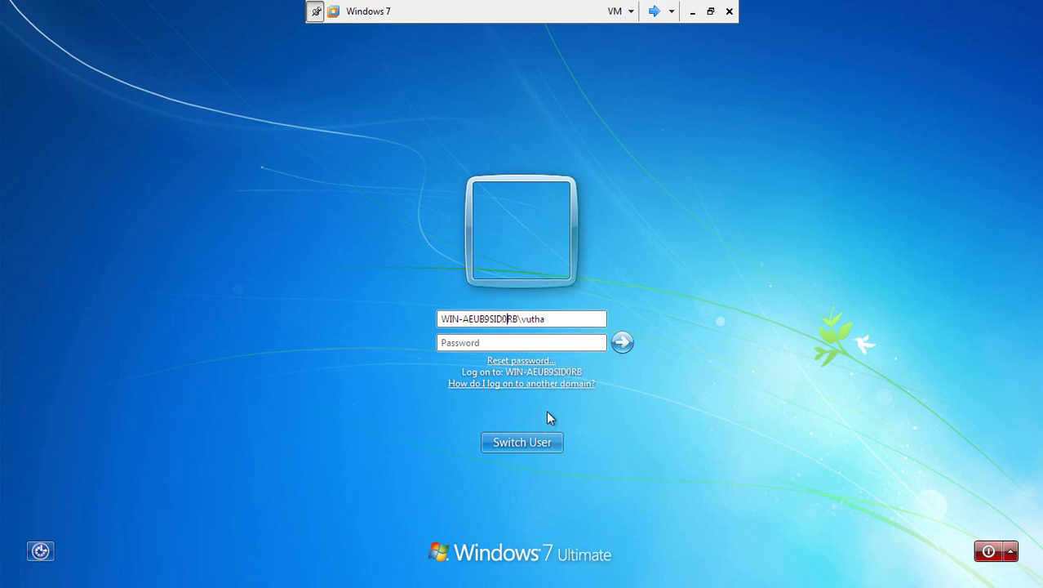
pyautogui.press('Return')
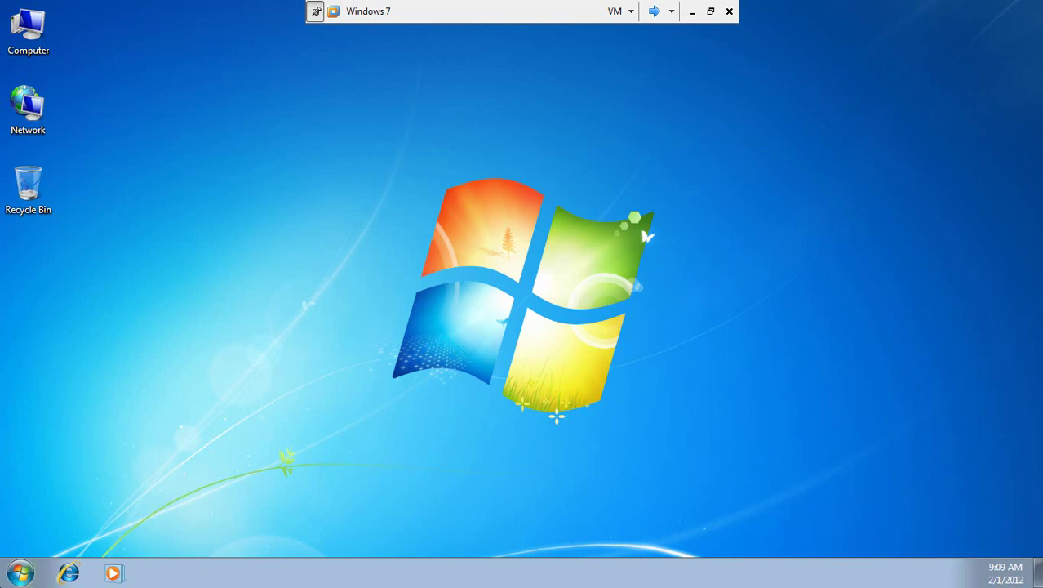
pyautogui.rightClick(41, 36)
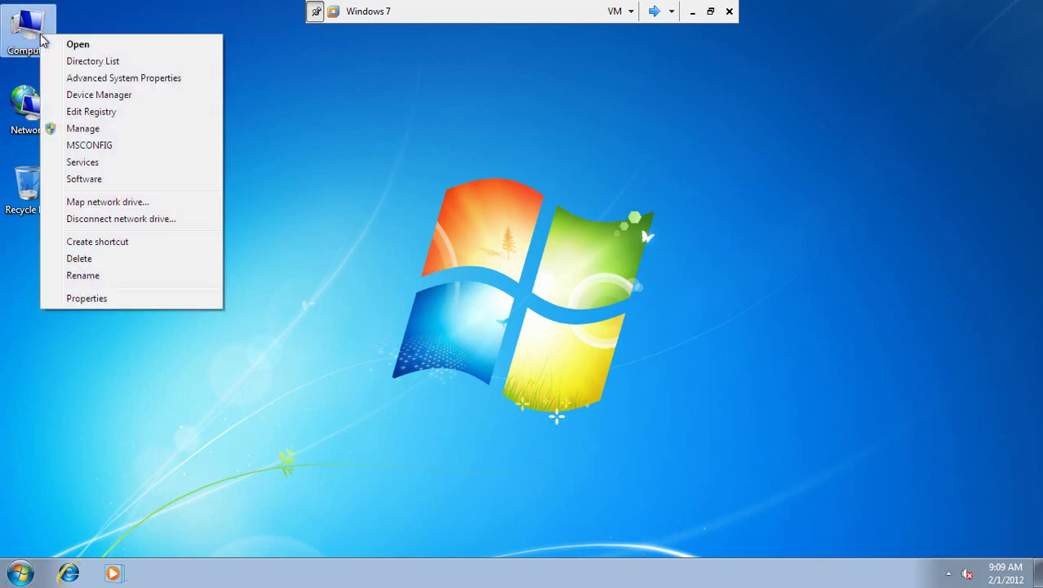
pyautogui.click(101, 298)
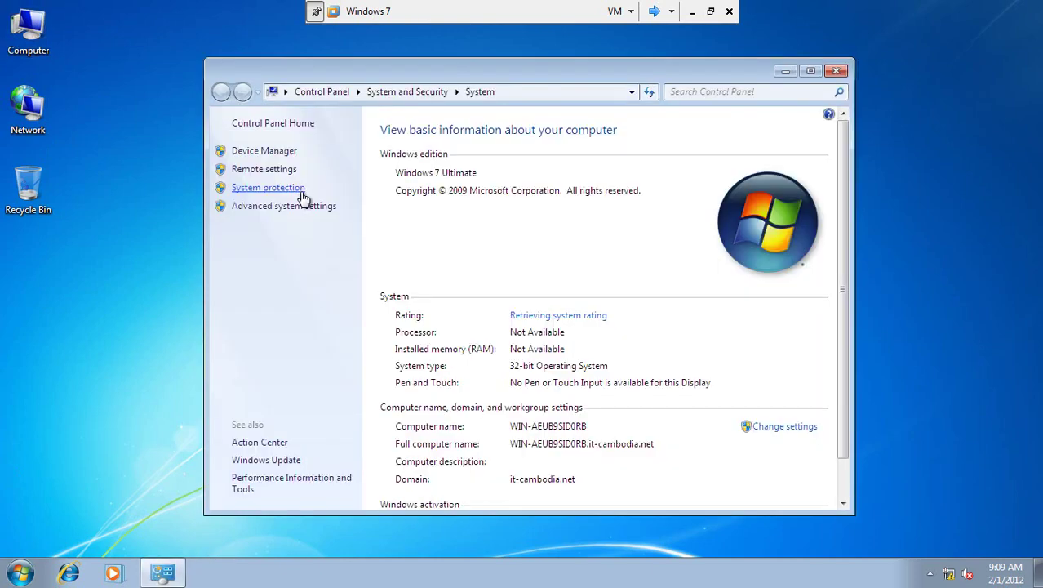
pyautogui.click(780, 427)
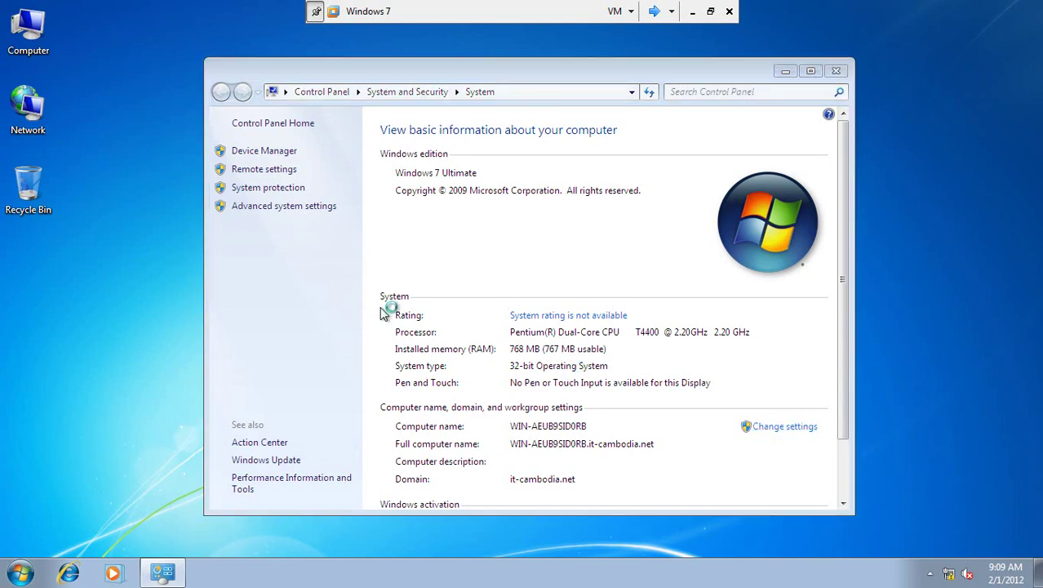
pyautogui.click(371, 320)
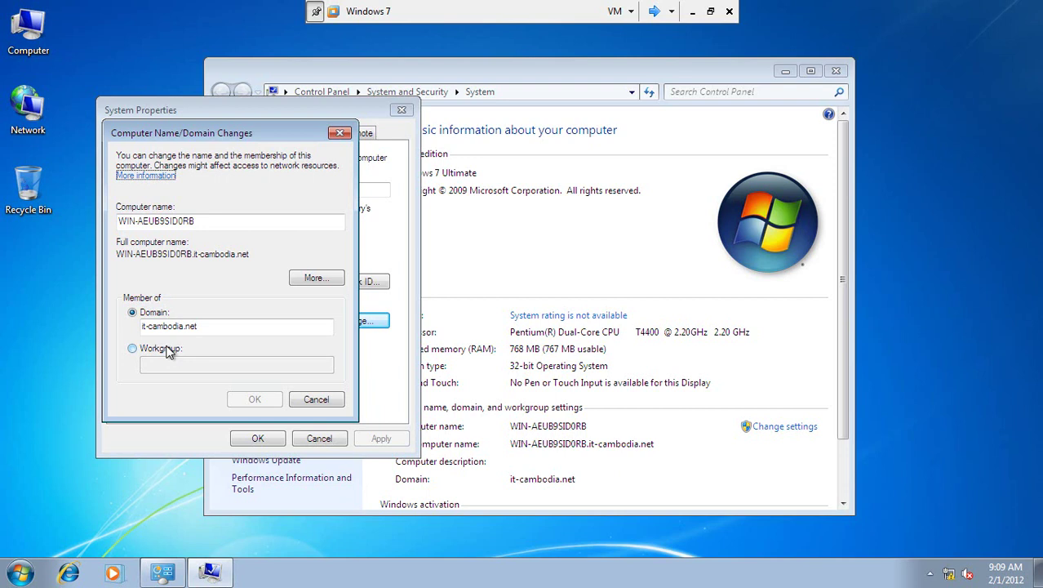
pyautogui.click(327, 400)
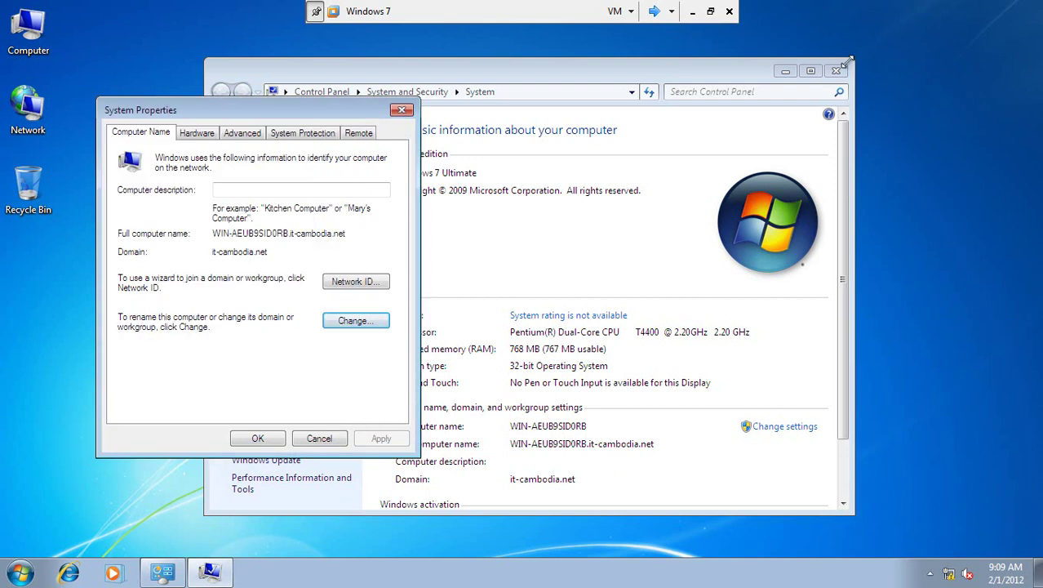
pyautogui.click(401, 110)
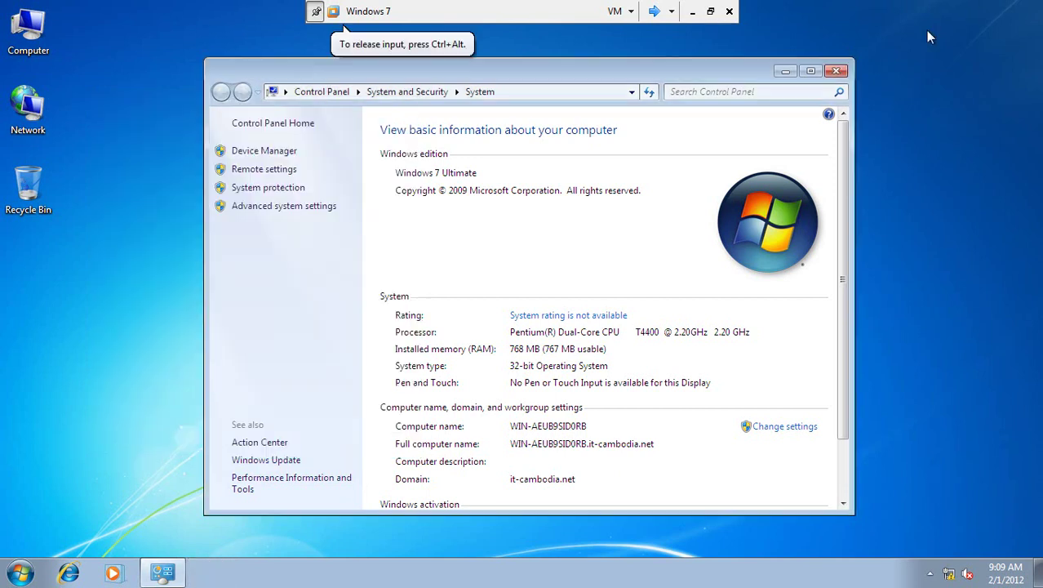
pyautogui.click(846, 71)
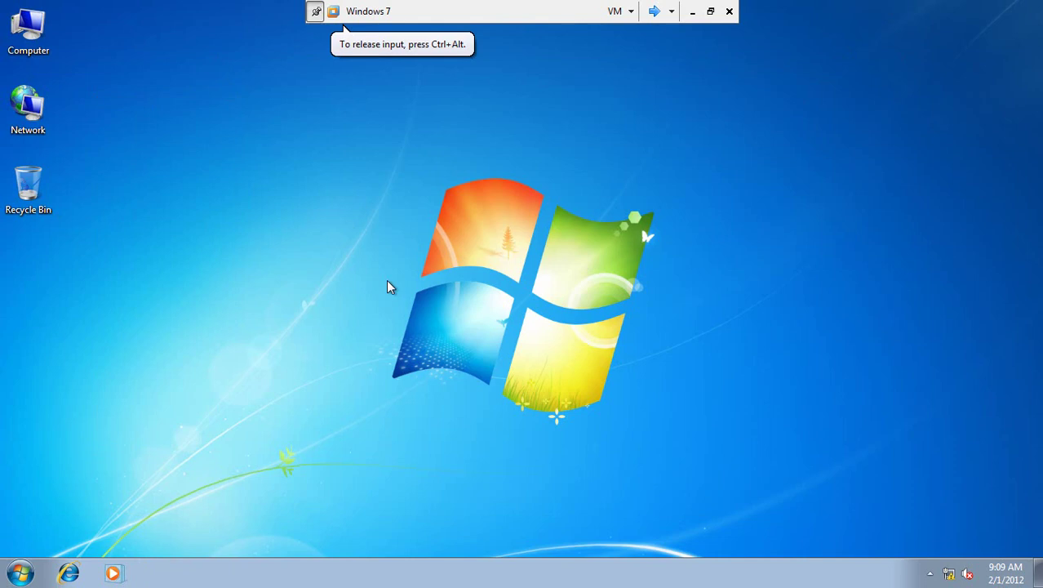
# - Log off the Windows 7 session from the Start menu's Shut down options
pyautogui.click(20, 573)
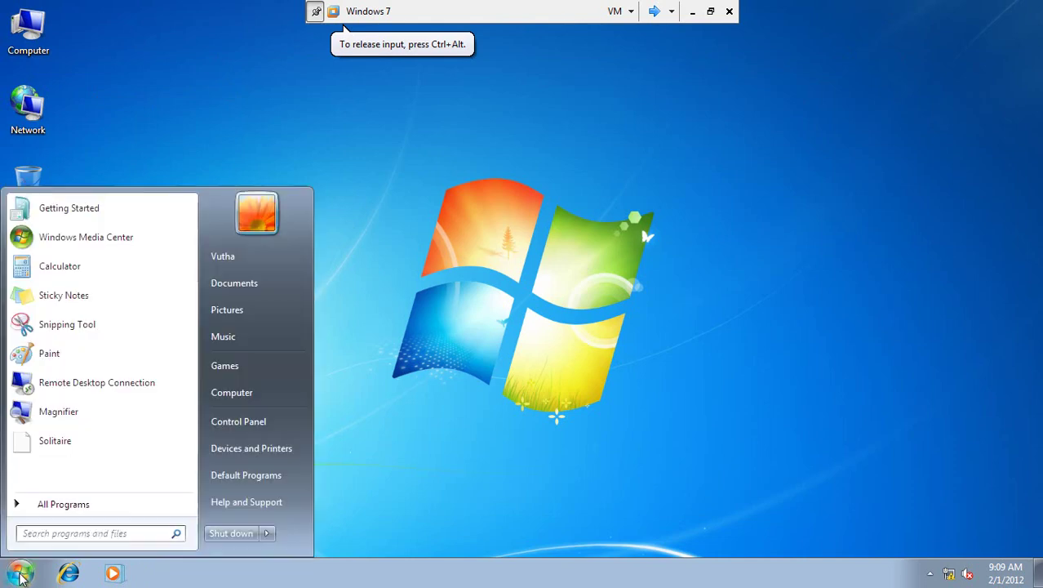
pyautogui.click(270, 535)
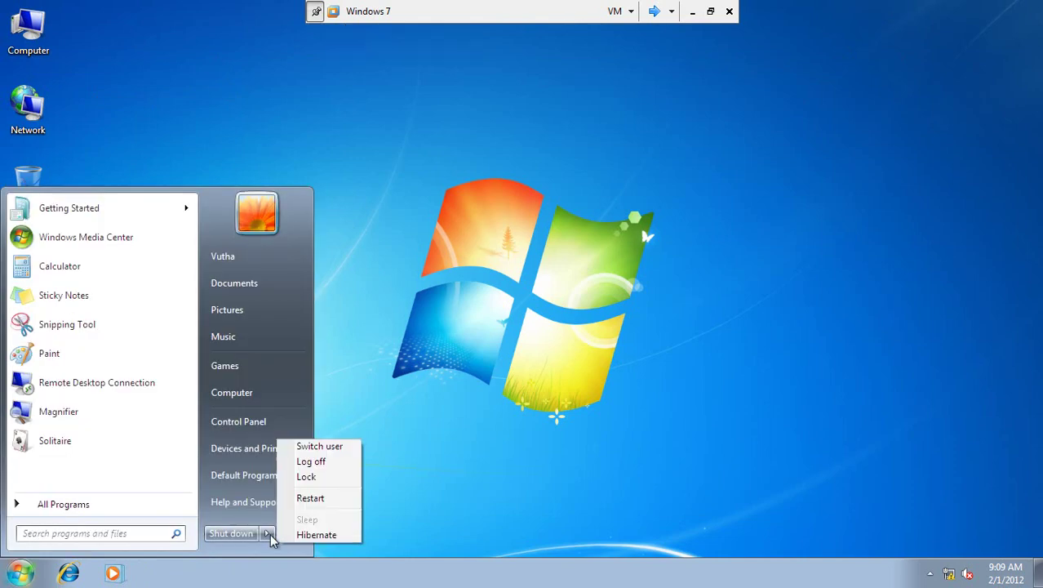
pyautogui.click(319, 462)
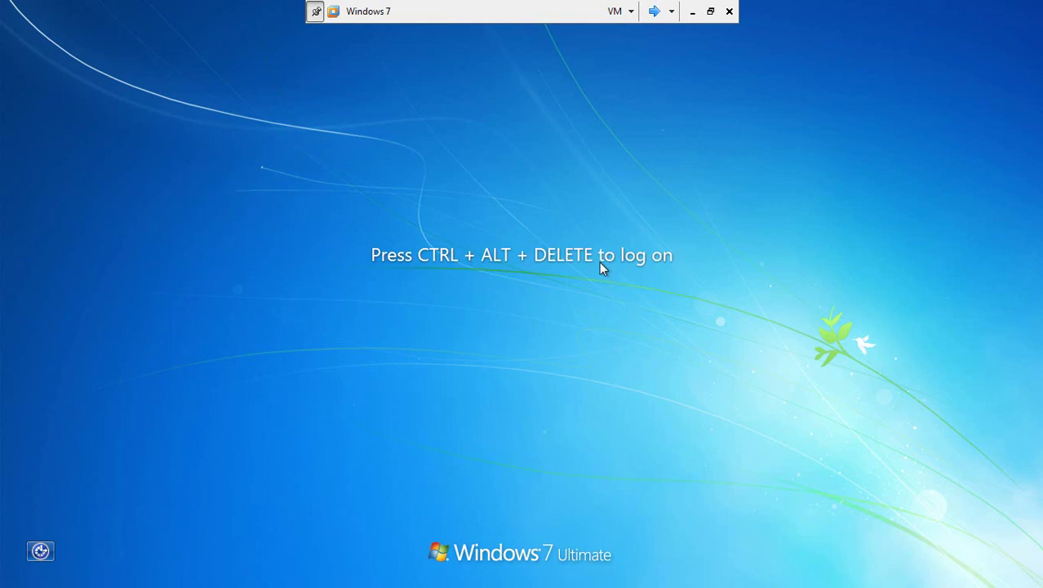
# - Sign in as Other User with the domain user's account name and password
pyautogui.hotkey('ctrl', 'alt', 'Delete')
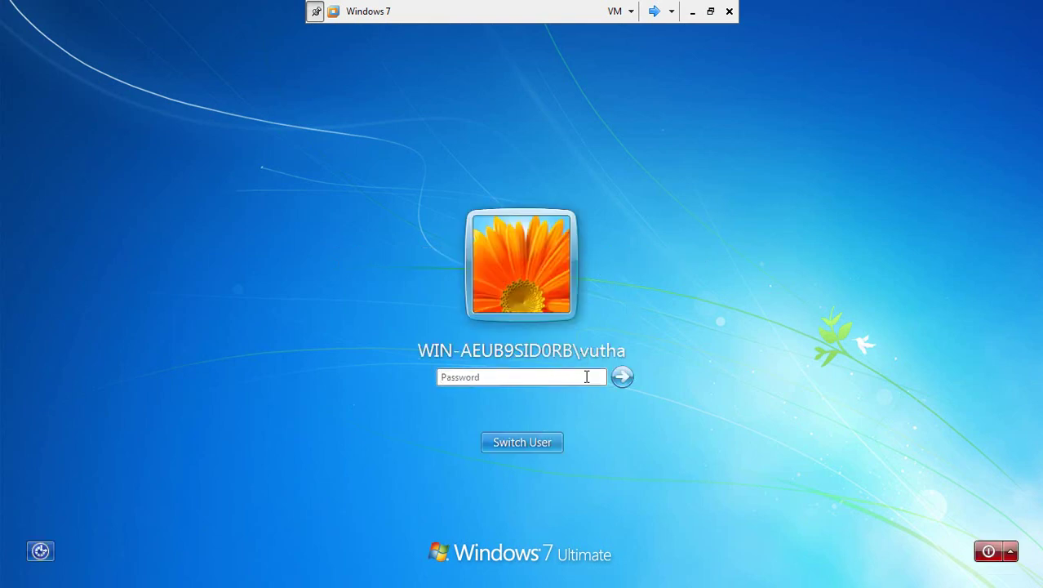
pyautogui.click(557, 440)
pyautogui.click(597, 363)
pyautogui.write('vutha')
pyautogui.press('Tab')
pyautogui.write('•••')
pyautogui.press('Return')
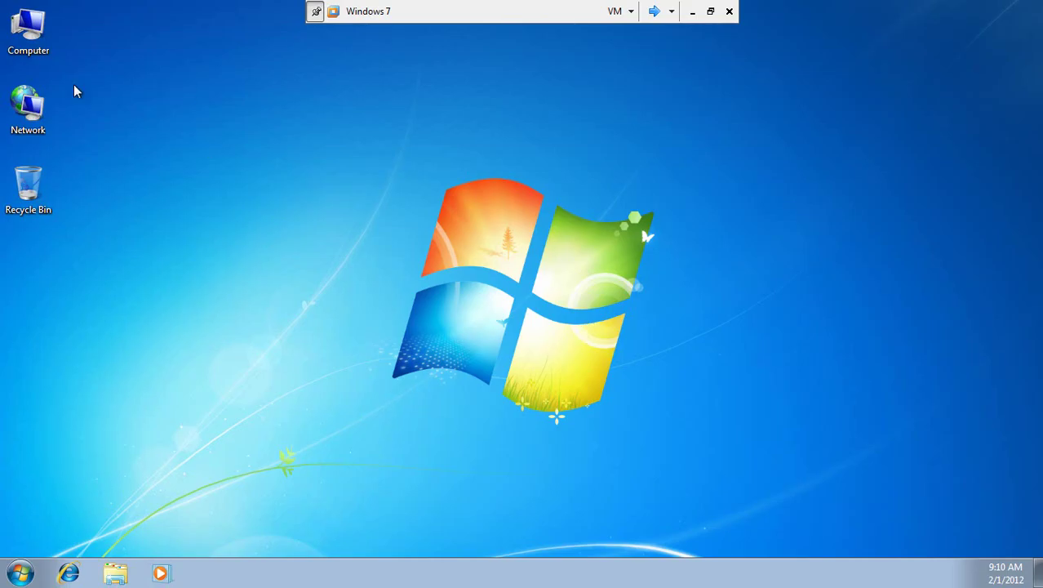
# - Open Computer's System page and approve Change settings with the administrator account and its password
pyautogui.rightClick(44, 52)
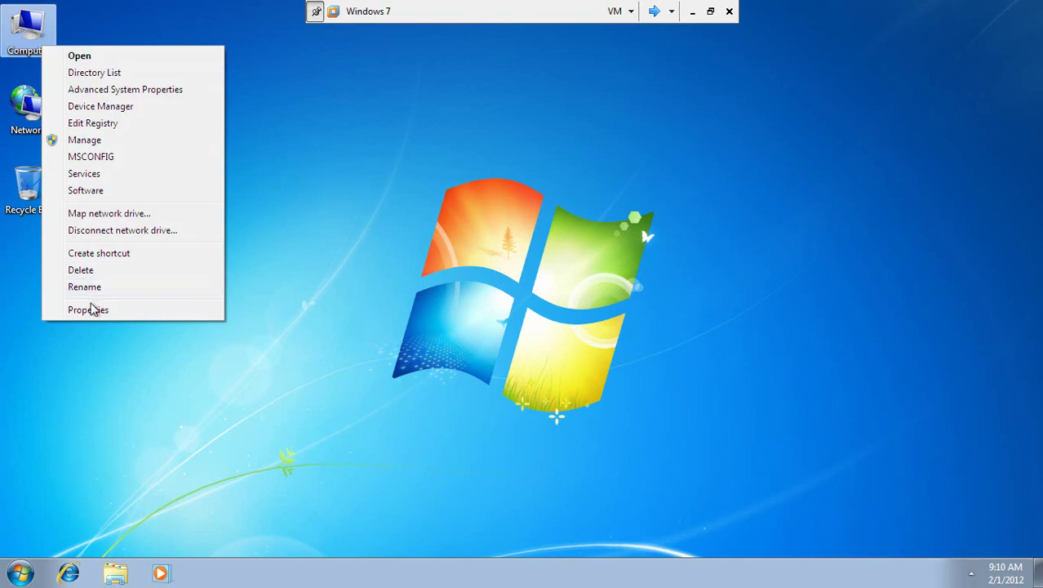
pyautogui.click(90, 310)
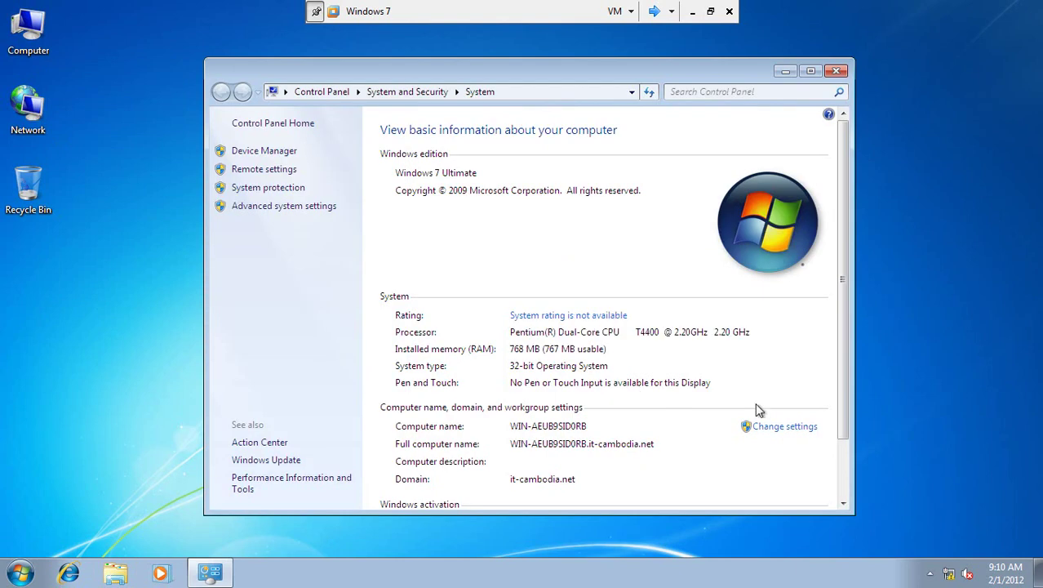
pyautogui.click(774, 426)
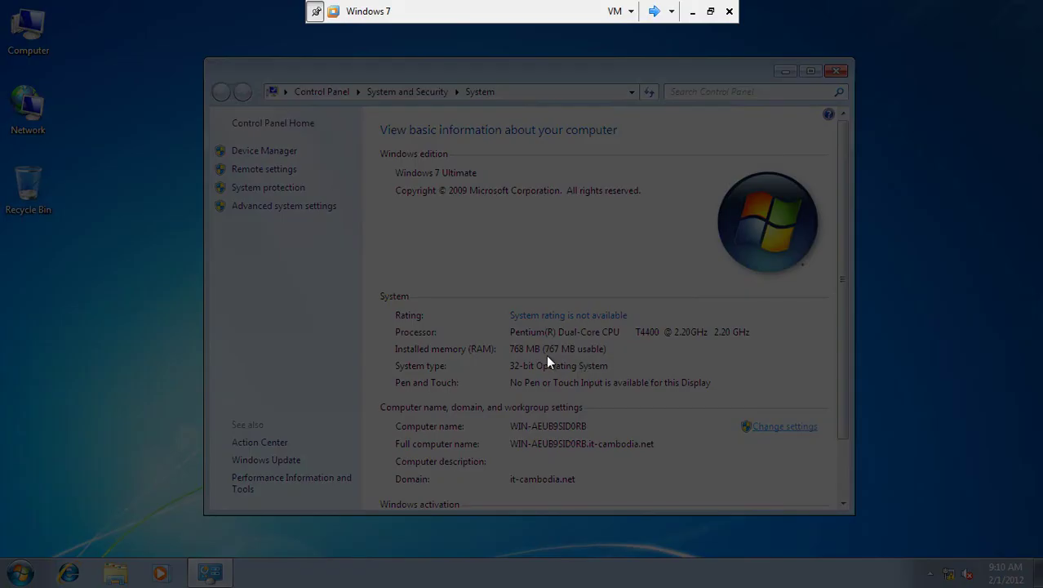
pyautogui.click(519, 326)
pyautogui.write('administrat')
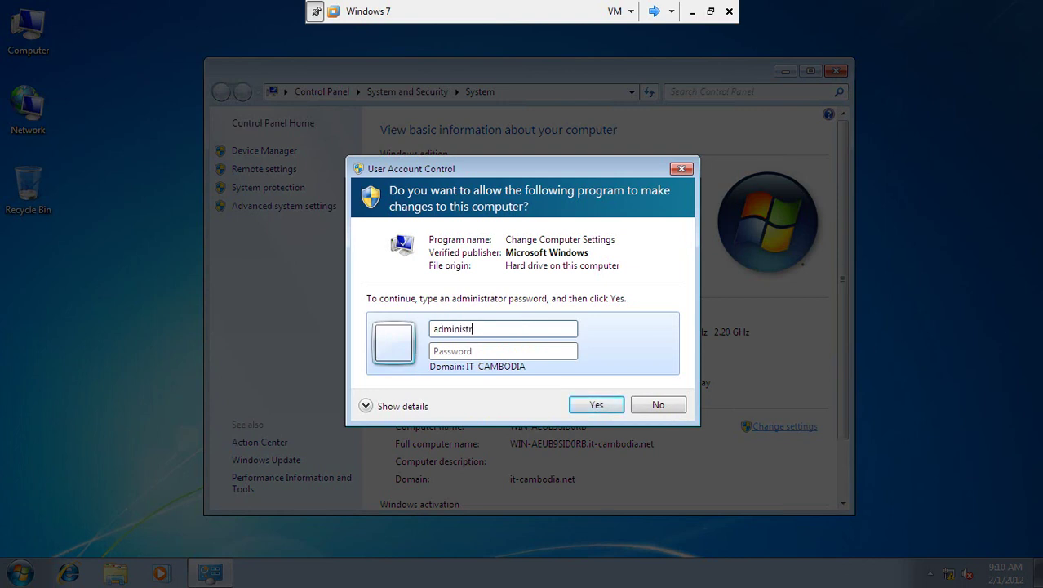
pyautogui.write('or')
pyautogui.press('Tab')
pyautogui.write('123')
pyautogui.press('Return')
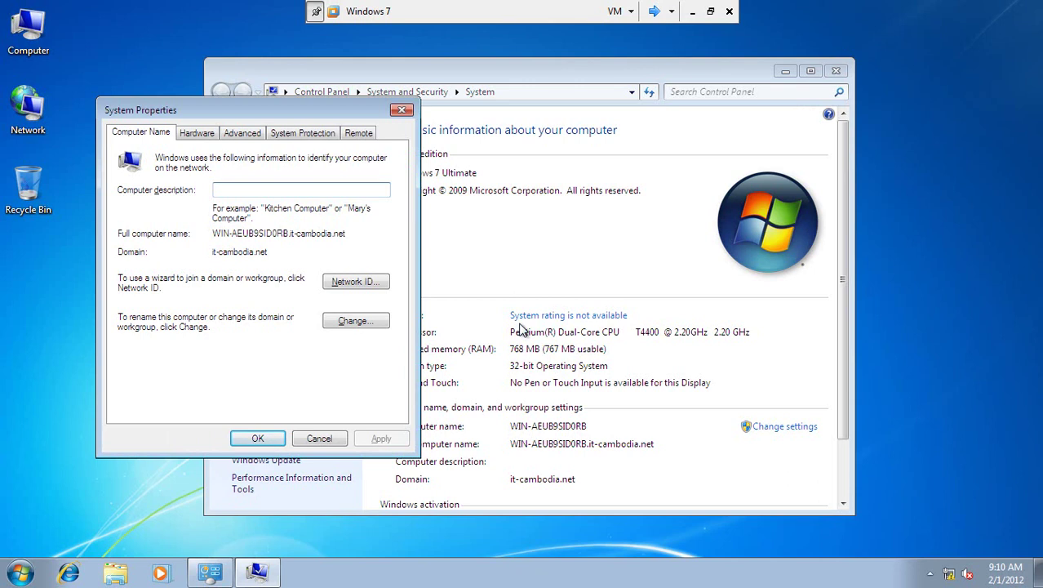
# - Switch membership from it-cambodia.net to workgroup WORKGROUP, accepting the warning, welcome and restart messages
pyautogui.click(359, 325)
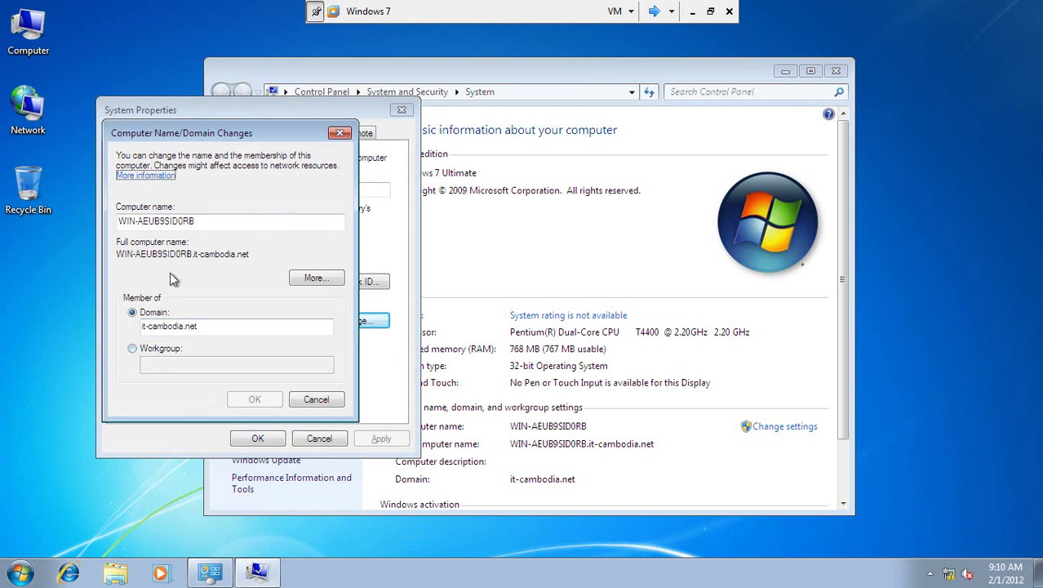
pyautogui.click(143, 354)
pyautogui.click(179, 365)
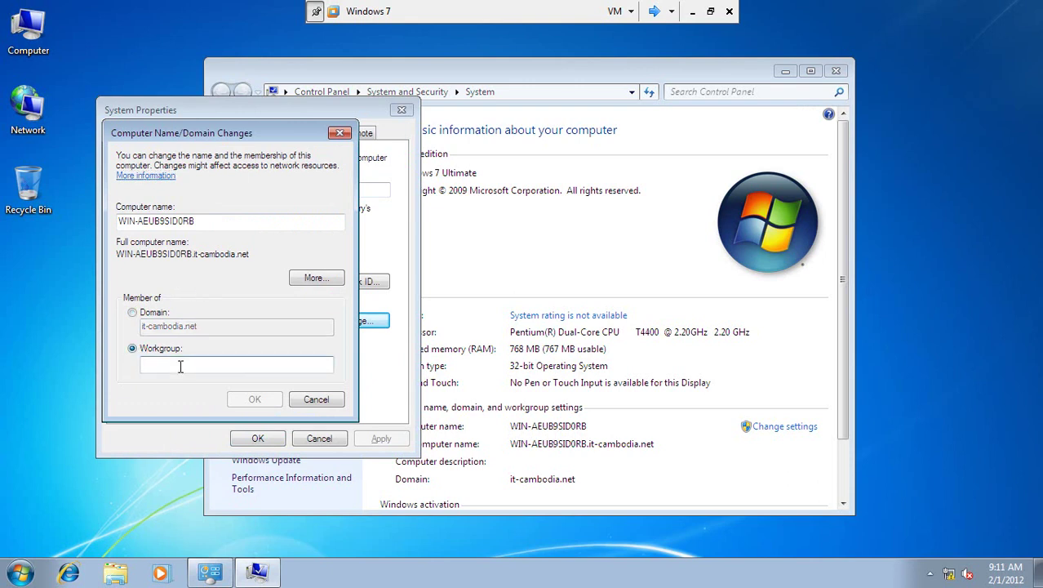
pyautogui.write('WORKGROUP')
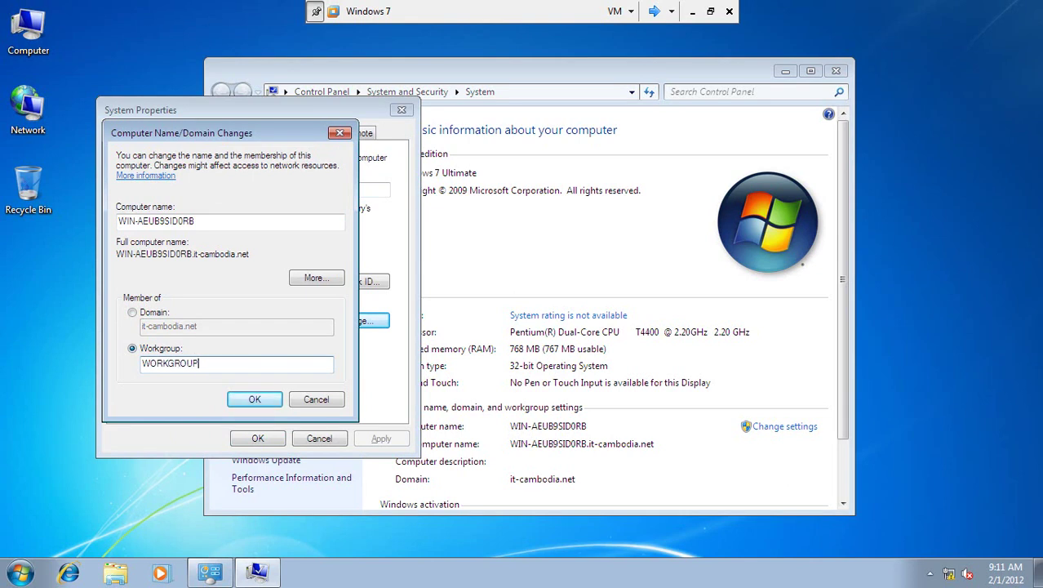
pyautogui.press('Return')
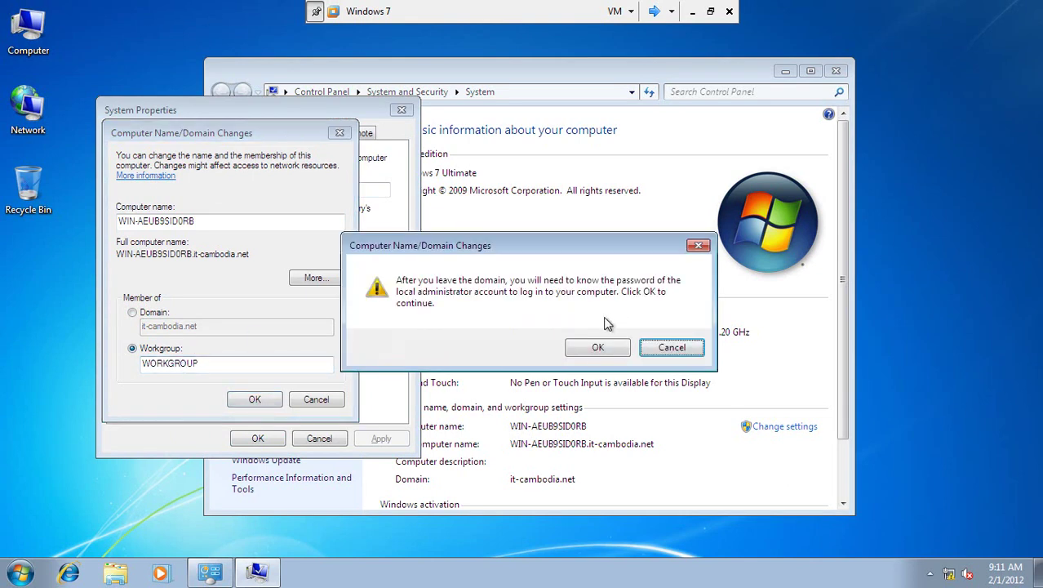
pyautogui.click(596, 347)
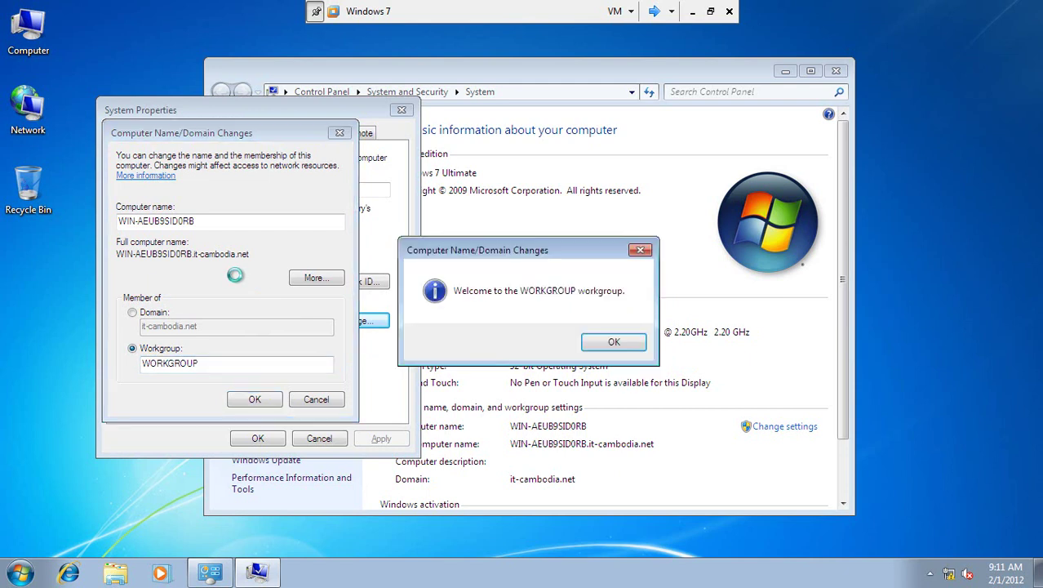
pyautogui.click(628, 343)
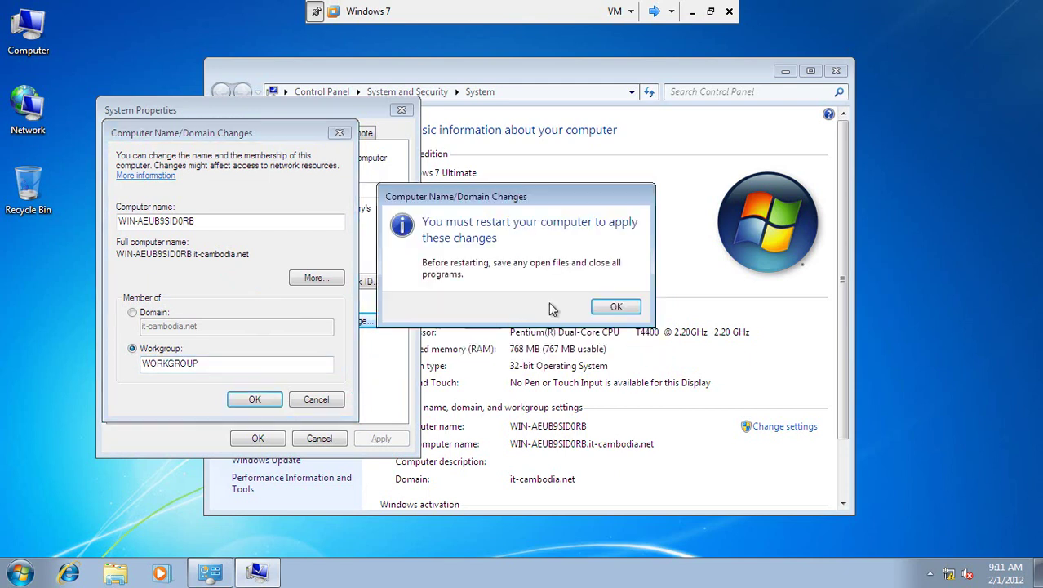
pyautogui.click(617, 306)
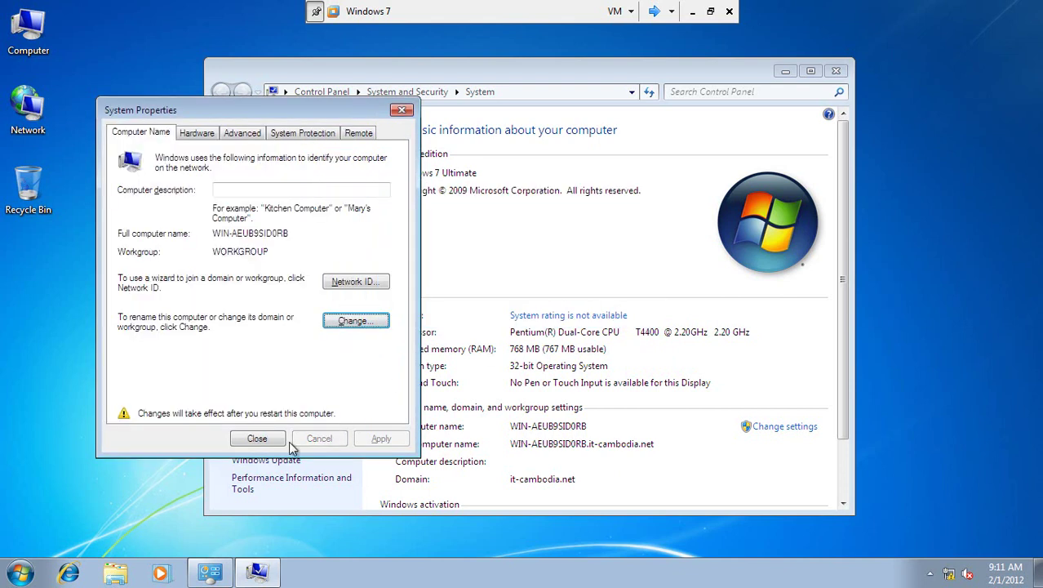
# - Close System Properties and choose Restart Now to restart the guest
pyautogui.click(273, 439)
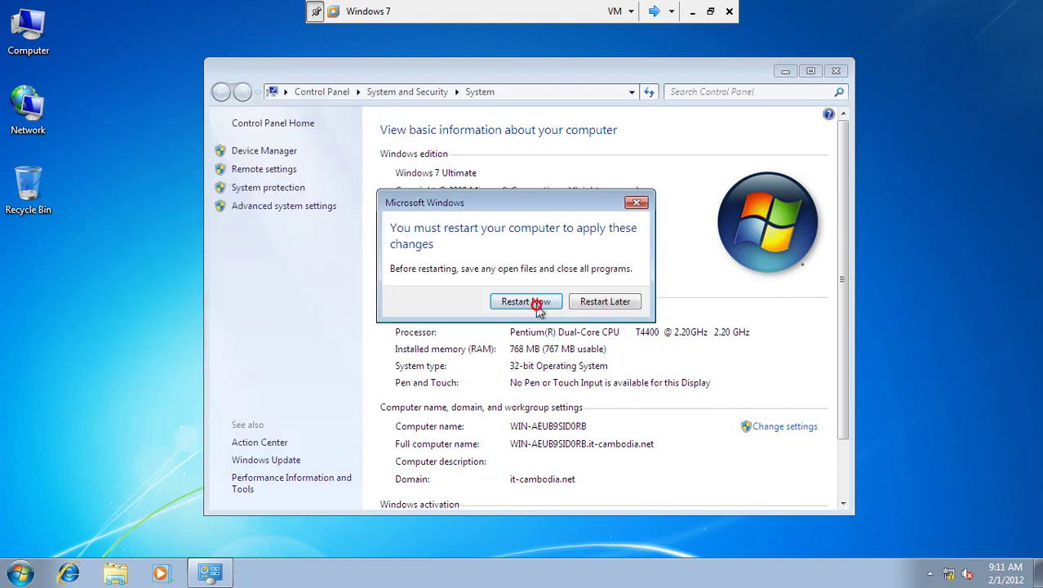
pyautogui.click(537, 303)
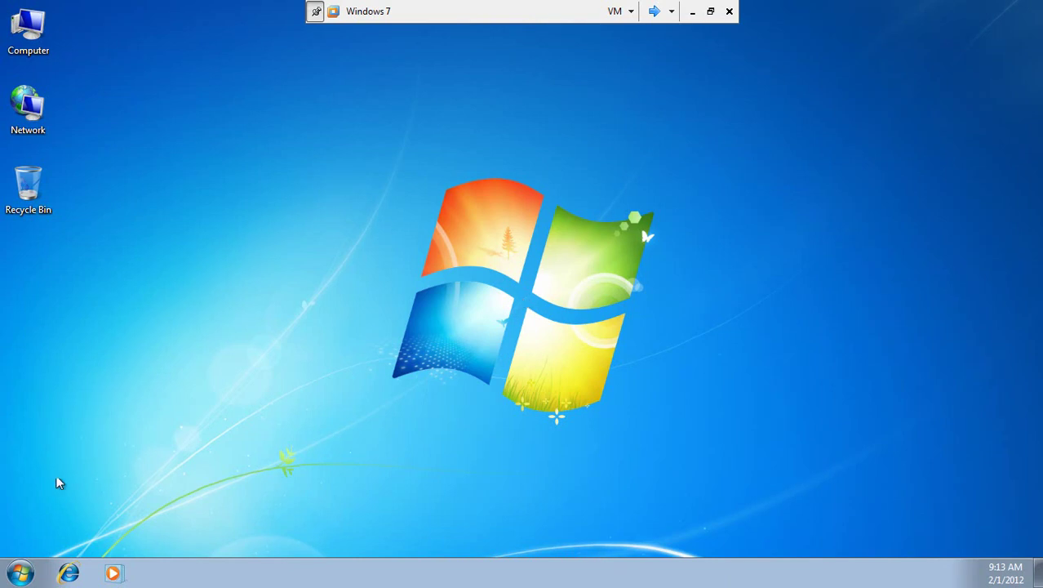
# - Open the Computer's System properties and verify the guest is a member of Workgroup: WORKGROUP
pyautogui.click(45, 43)
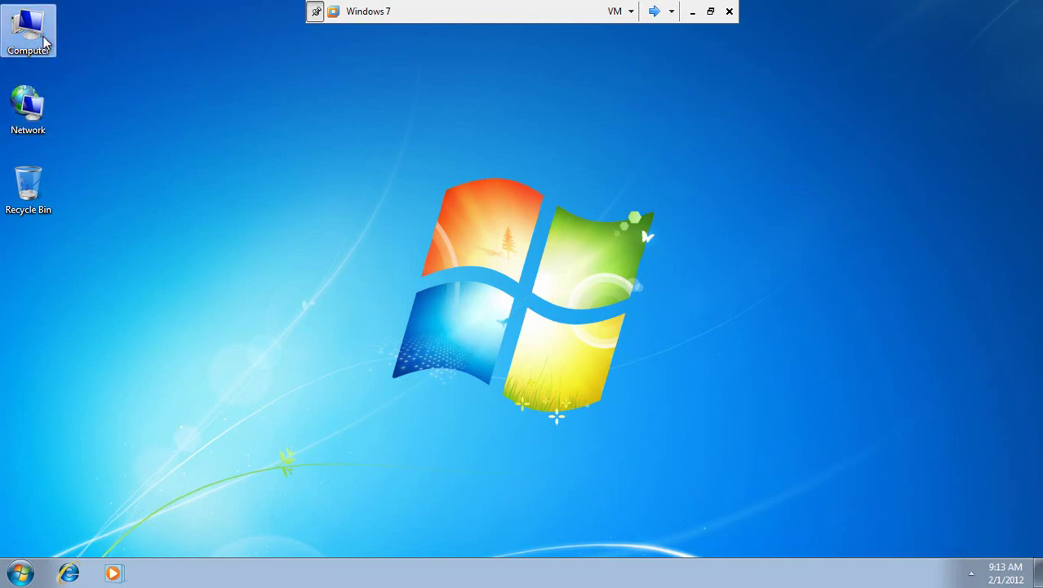
pyautogui.rightClick(44, 38)
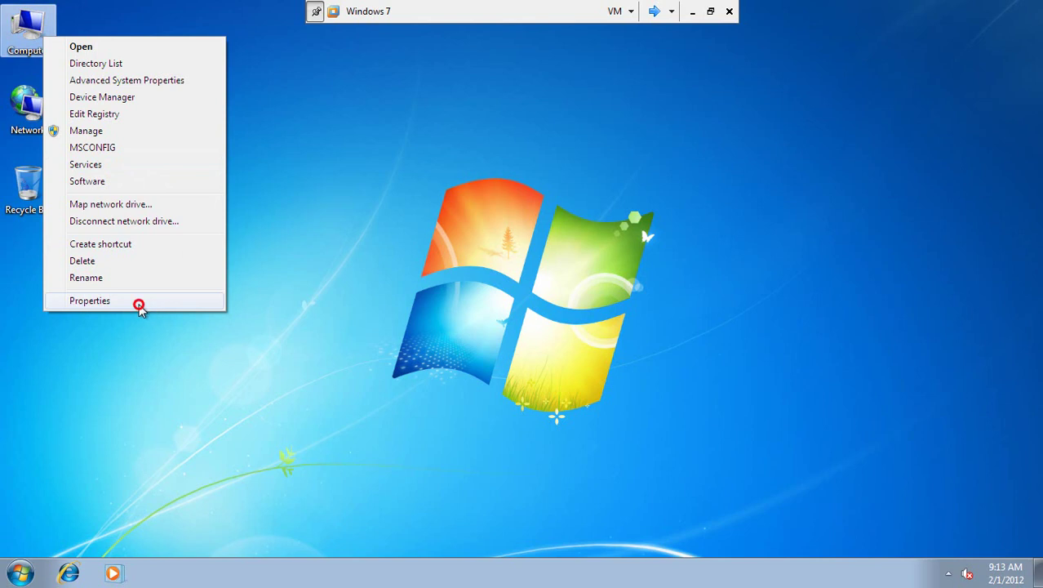
pyautogui.click(140, 307)
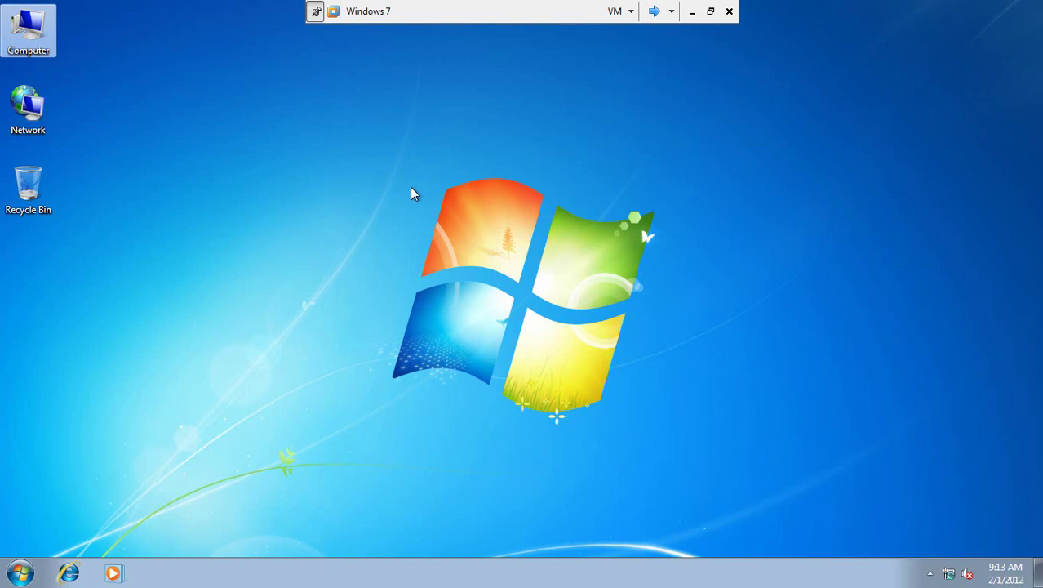
pyautogui.click(327, 351)
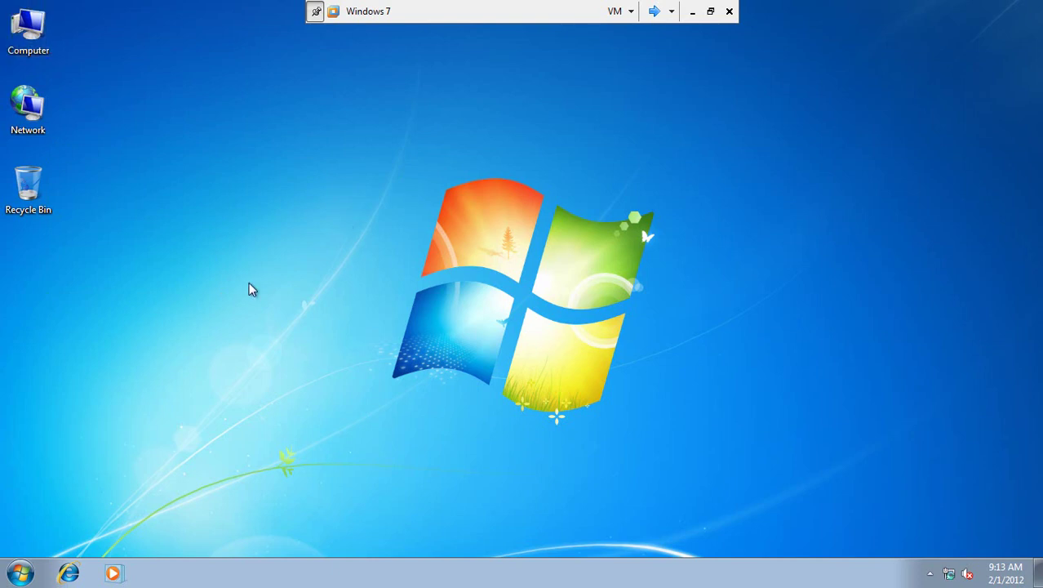
pyautogui.press('super+e')
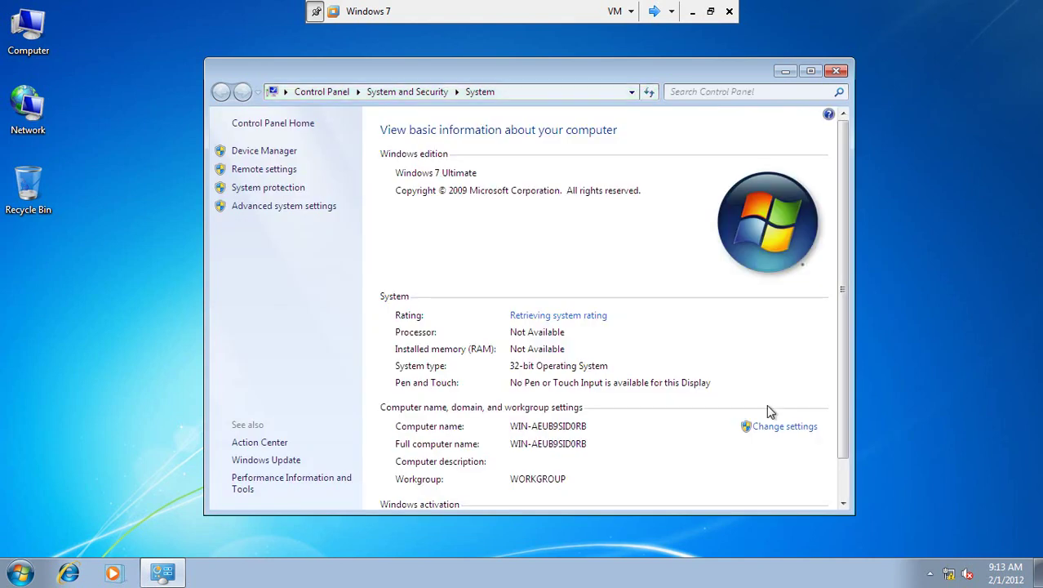
pyautogui.click(779, 426)
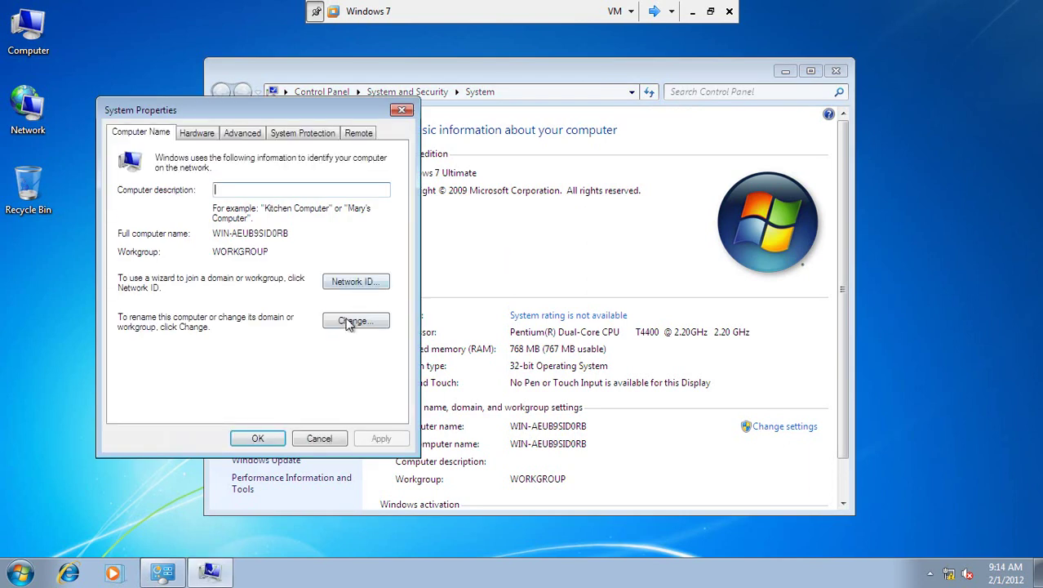
pyautogui.click(349, 322)
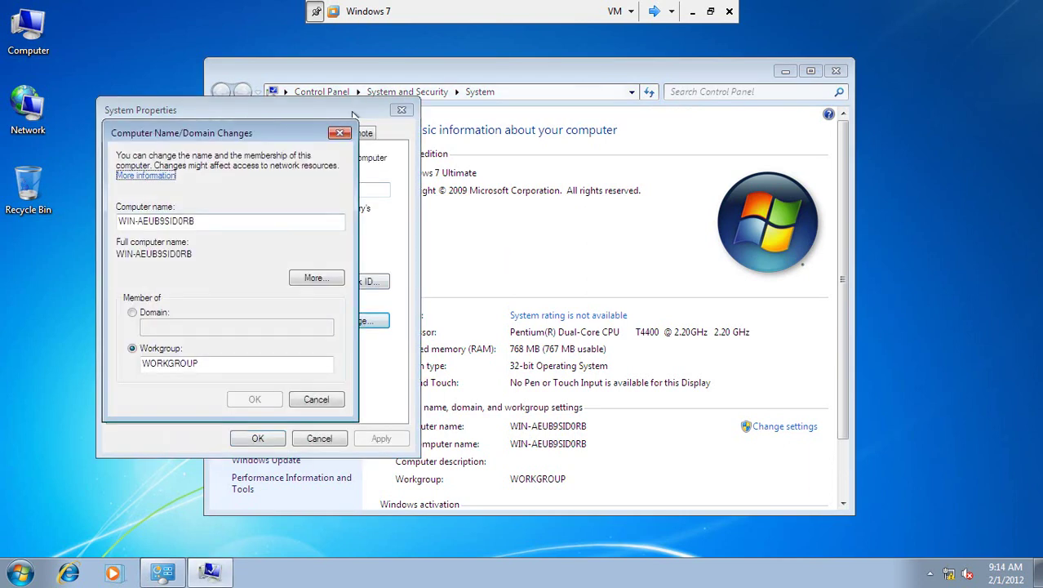
# - Close the System dialogs, leave full-screen view and minimize Workstation to reveal the host desktop
pyautogui.click(340, 133)
pyautogui.click(402, 109)
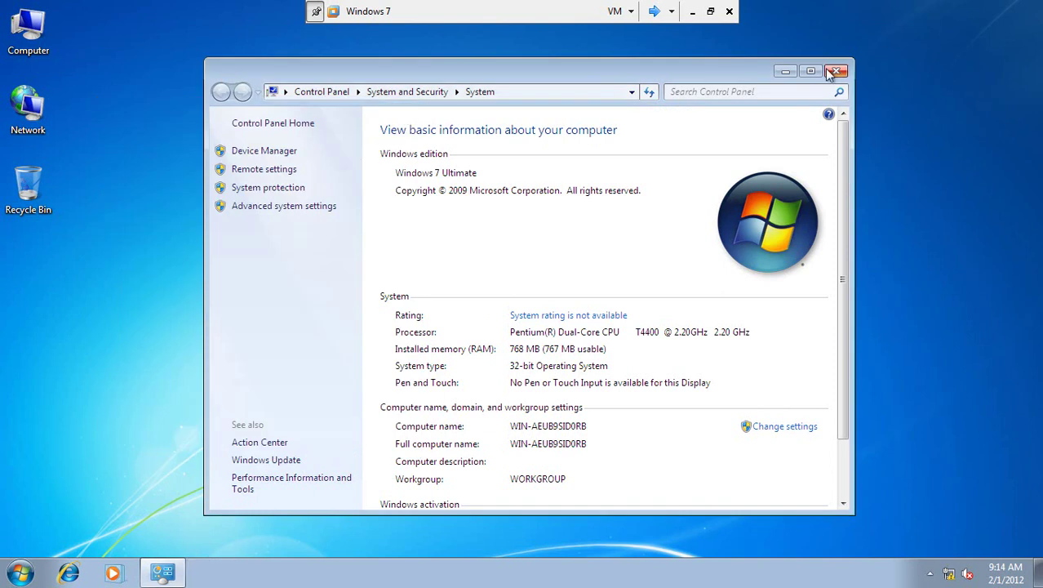
pyautogui.click(836, 71)
pyautogui.hotkey('ctrl', 'alt', 'Return')
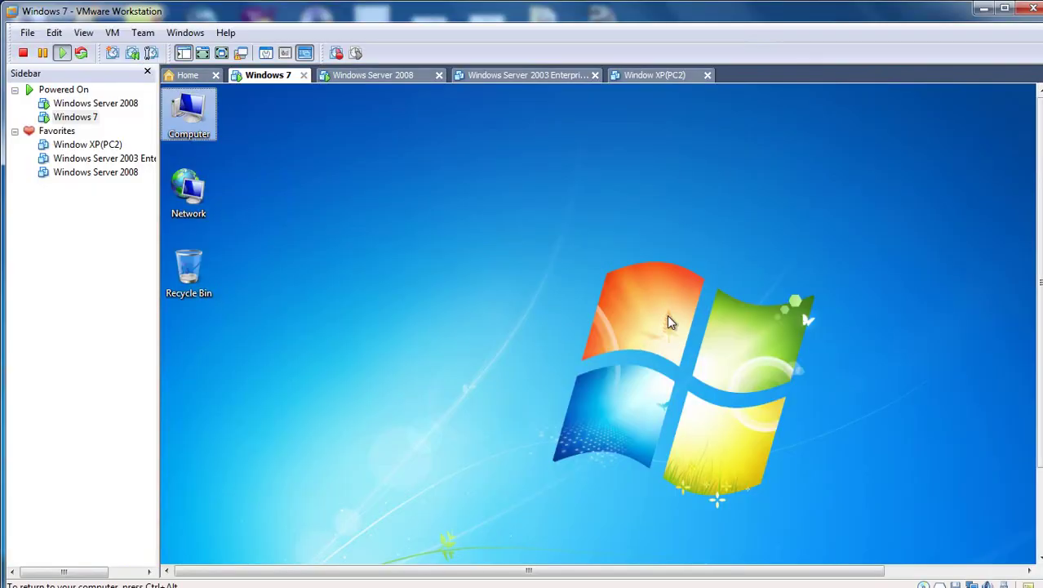
pyautogui.click(984, 8)
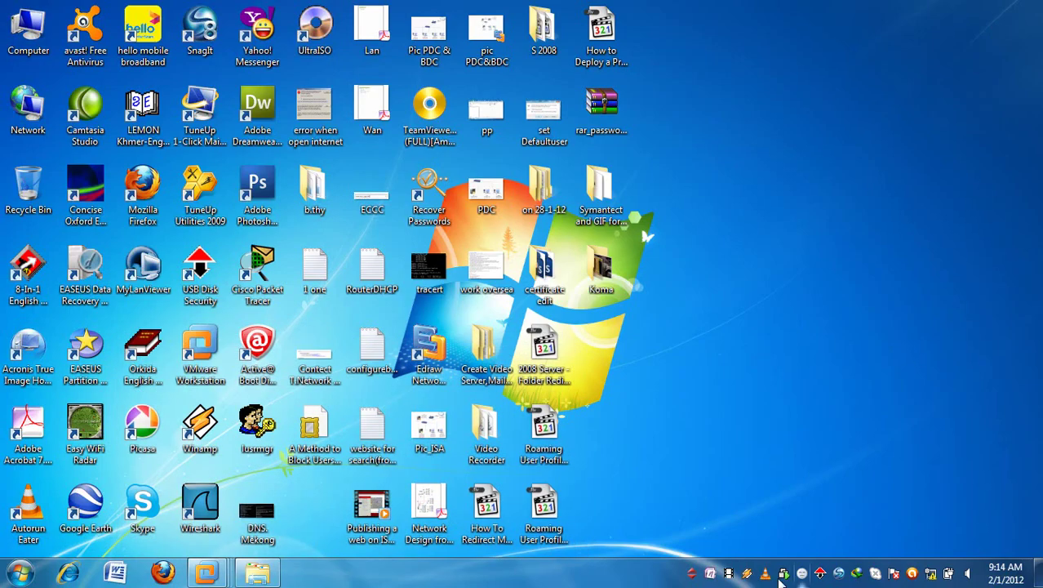